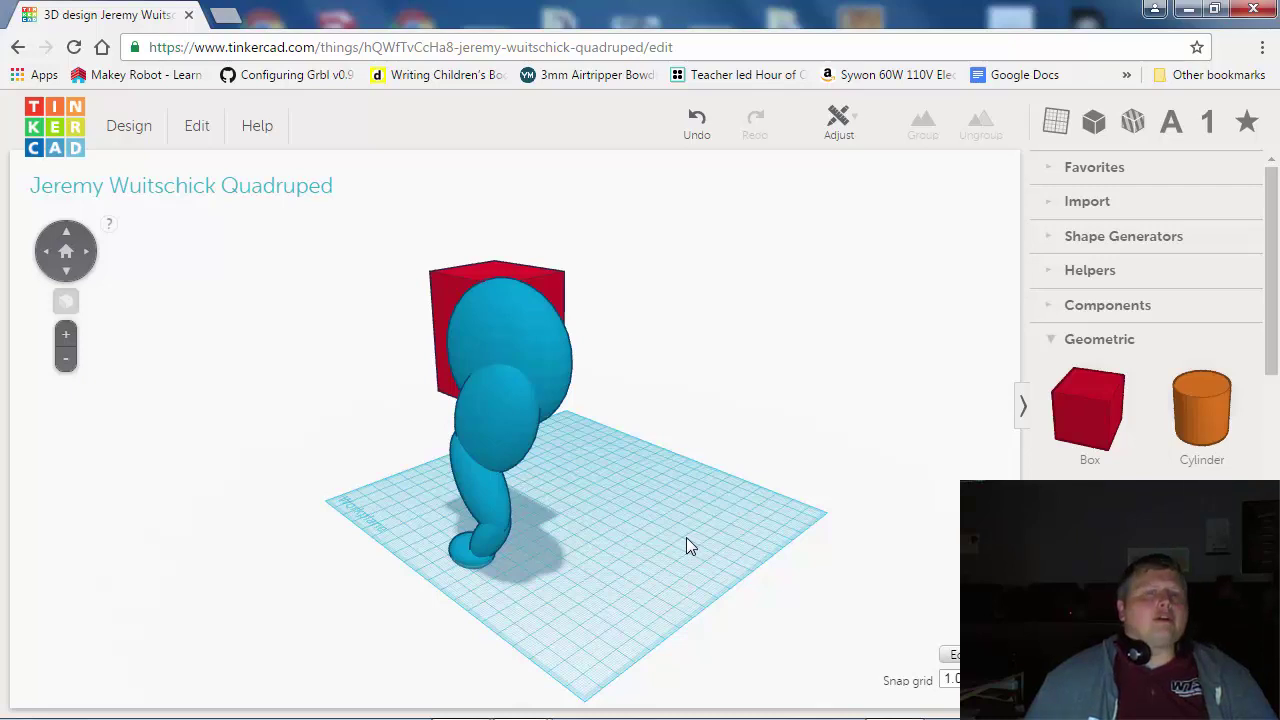
Undo the last change and orbit around the blue figure to inspect it side-on
right_drag(743, 517, 851, 480)
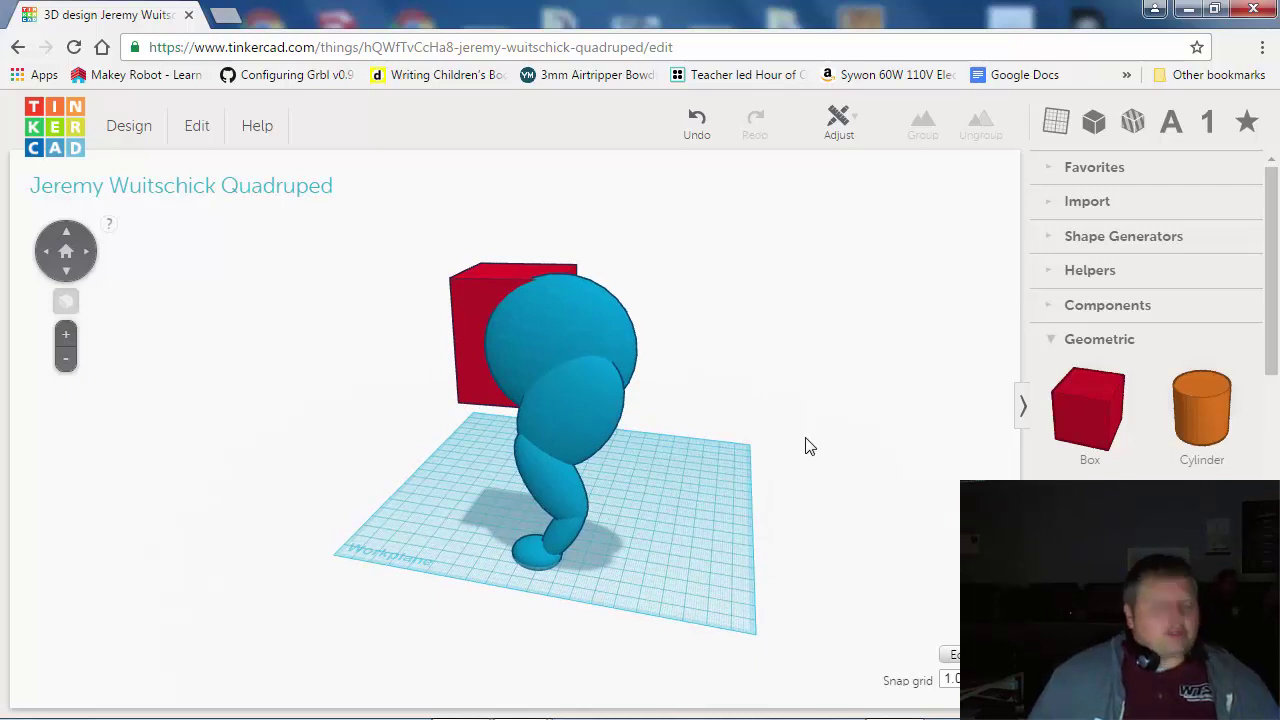
key(ctrl+z)
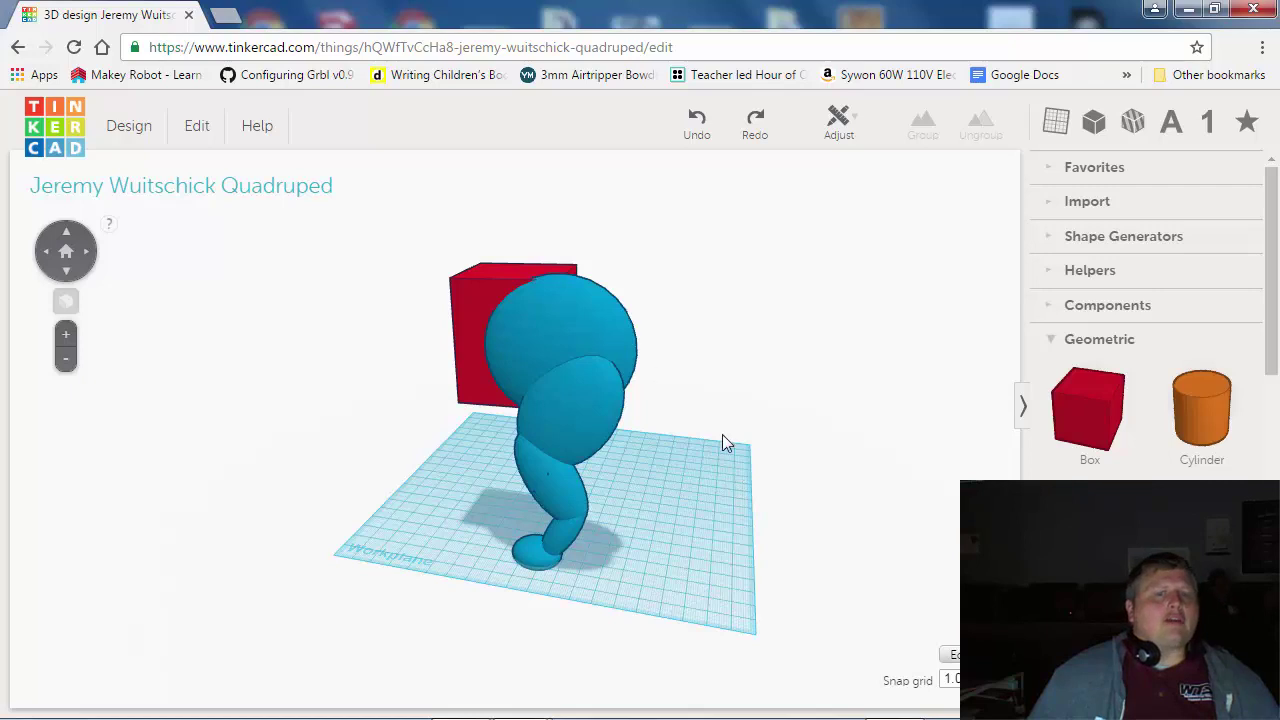
right_drag(720, 440, 788, 466)
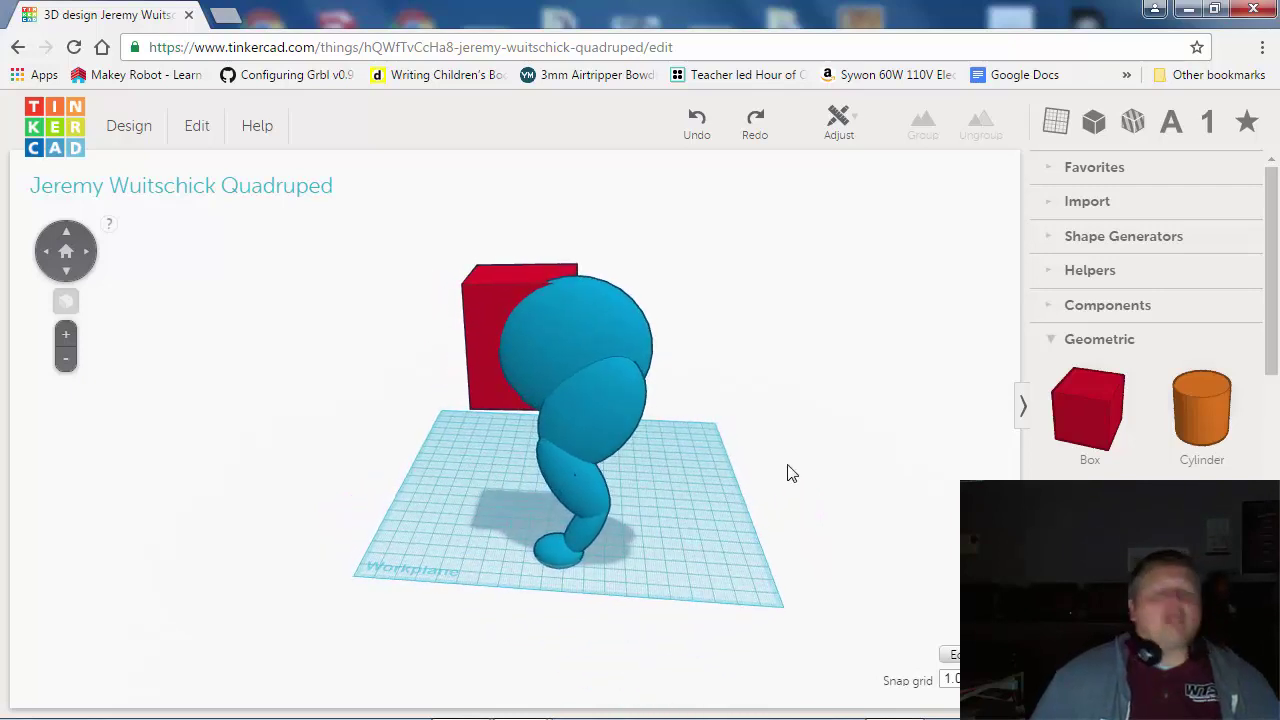
click(597, 338)
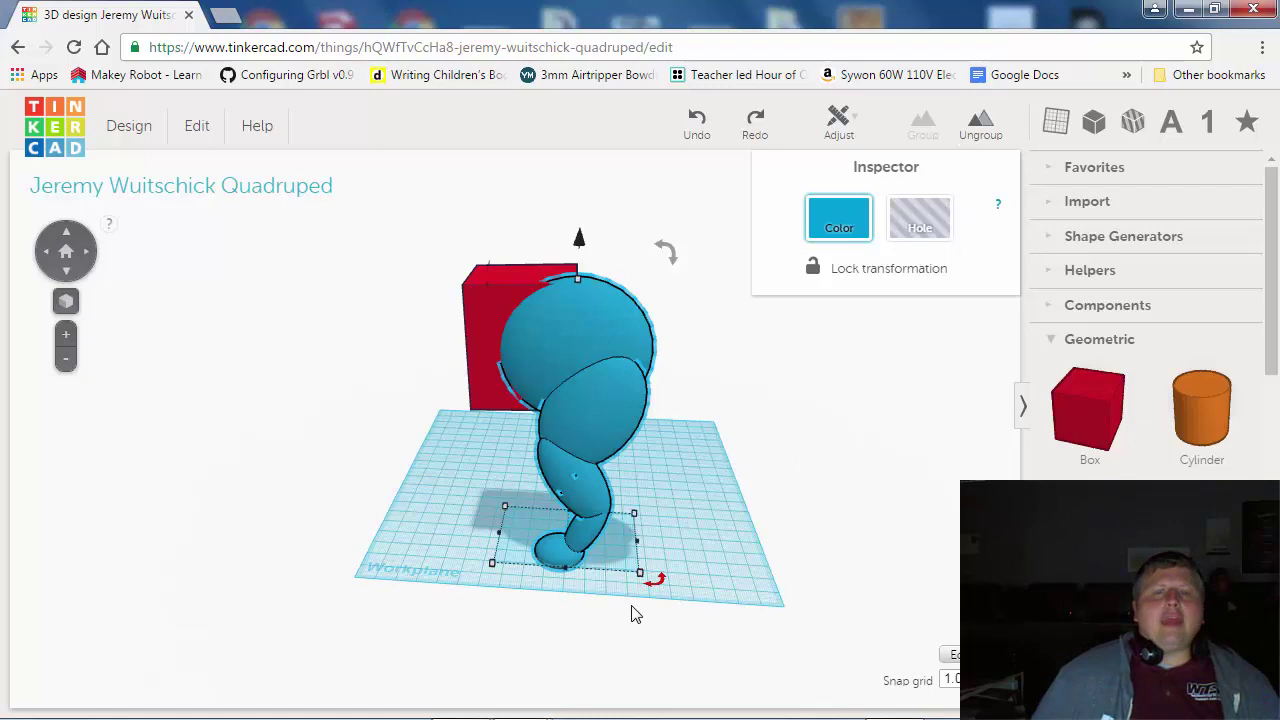
click(799, 505)
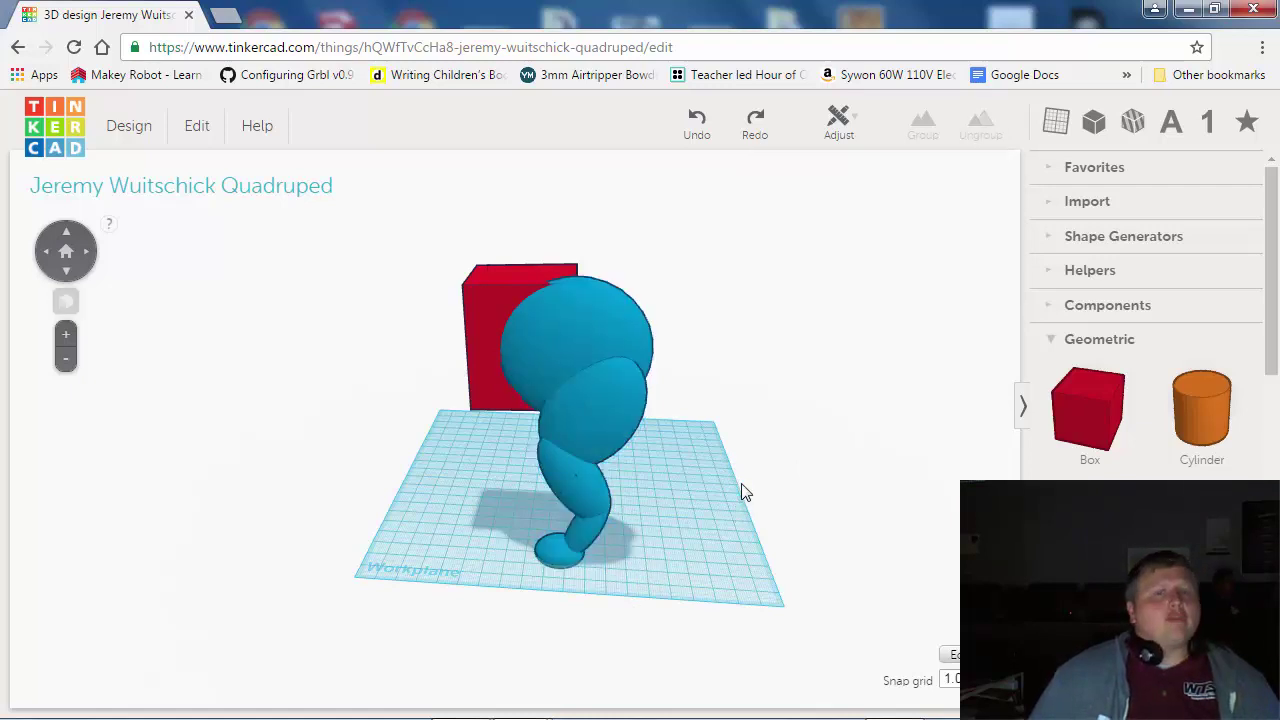
right_drag(740, 491, 695, 522)
Ungroup the blue figure, then check the red box and the separate body sphere
click(587, 333)
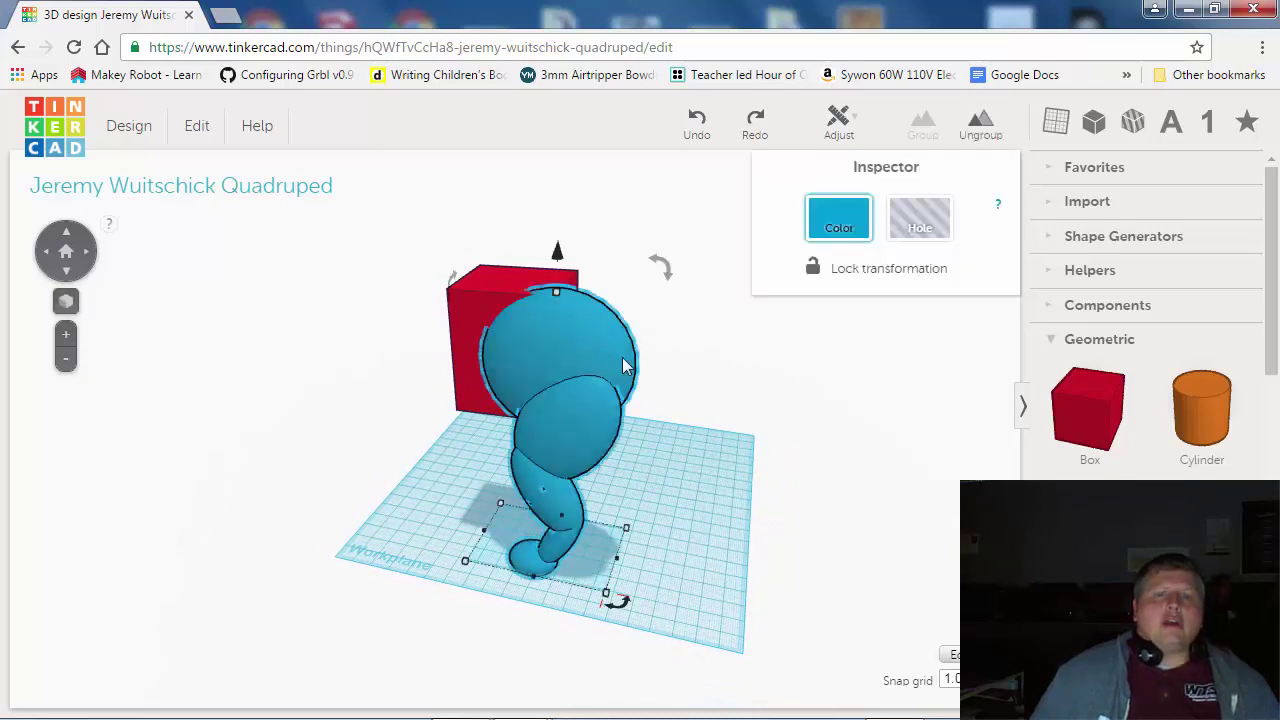
click(982, 122)
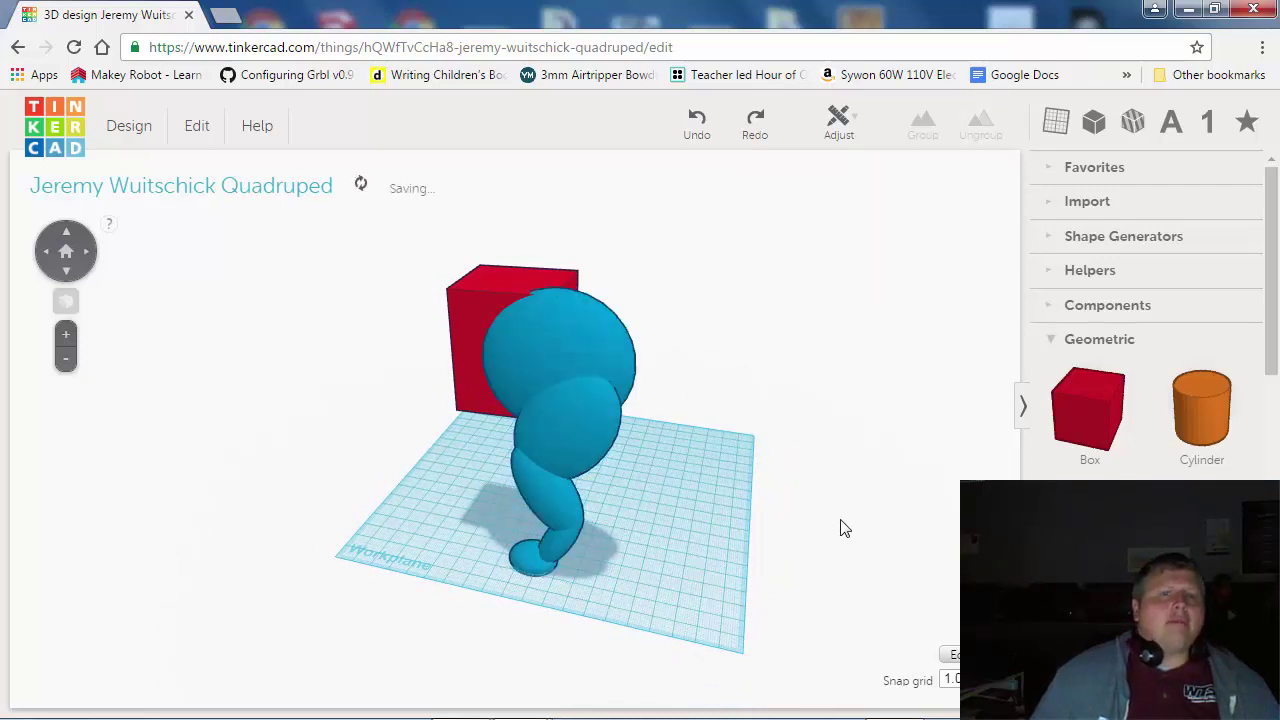
right_drag(840, 526, 378, 227)
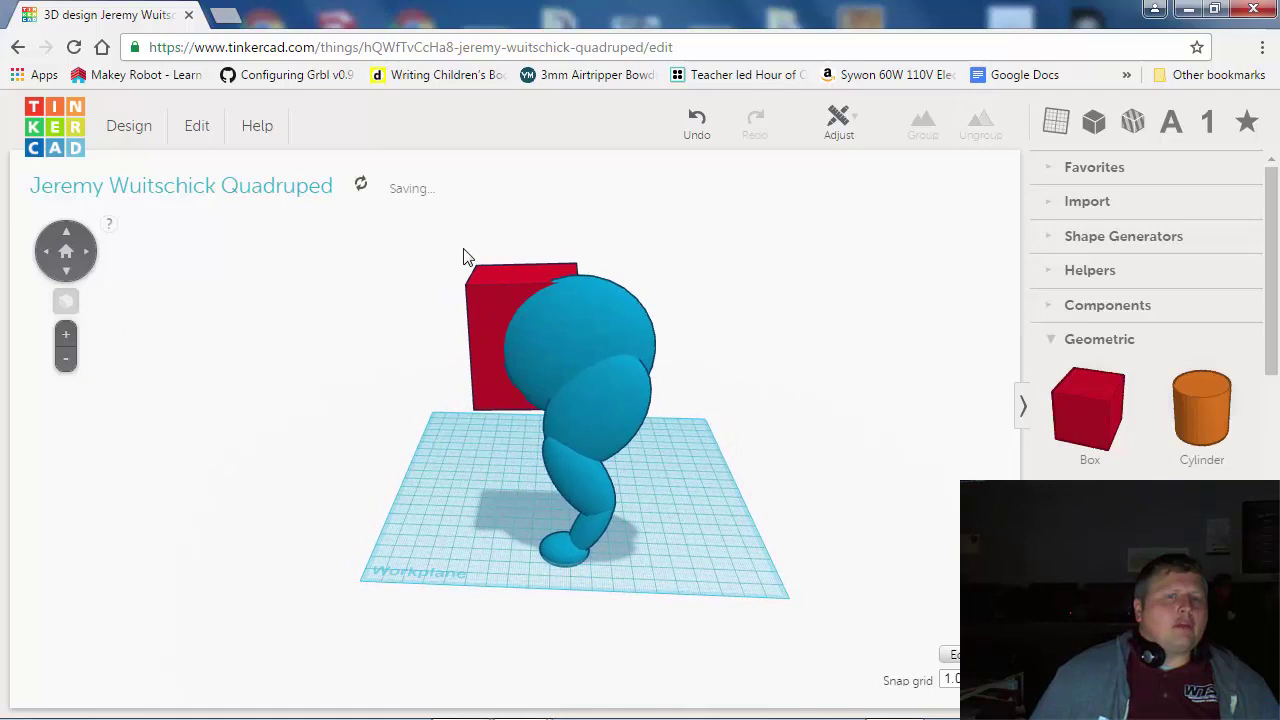
click(492, 302)
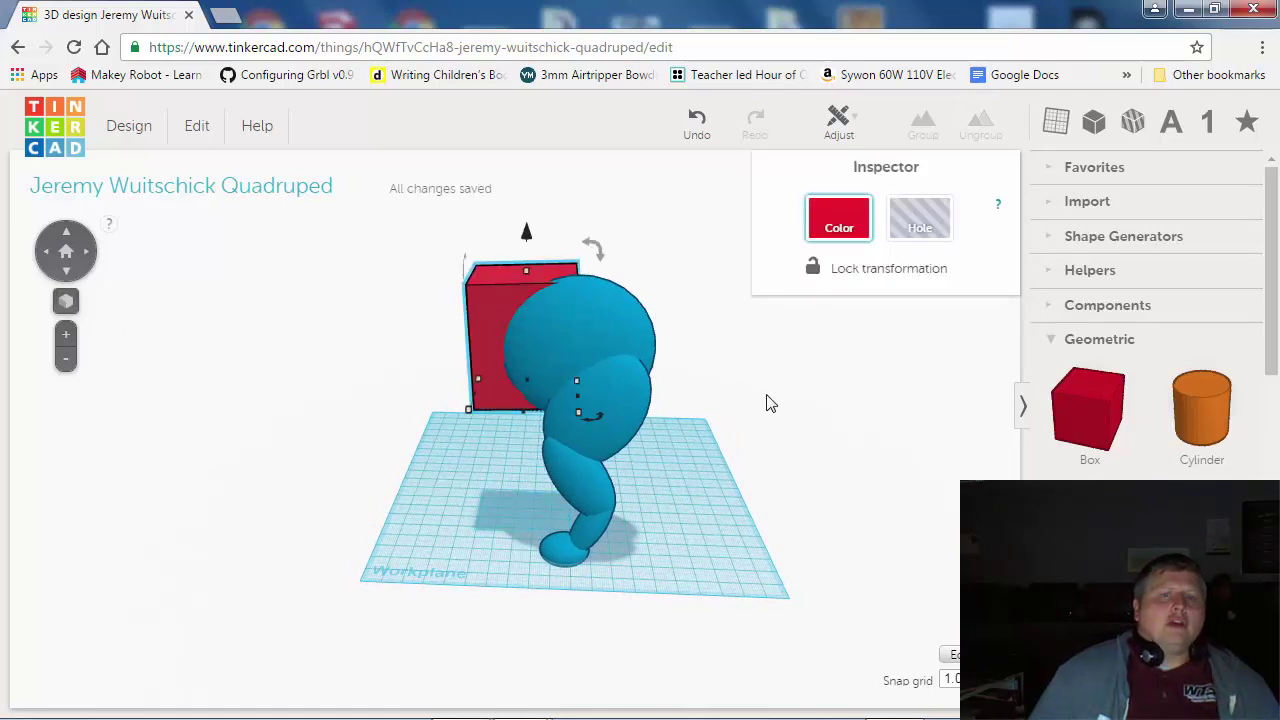
drag(660, 302, 732, 520)
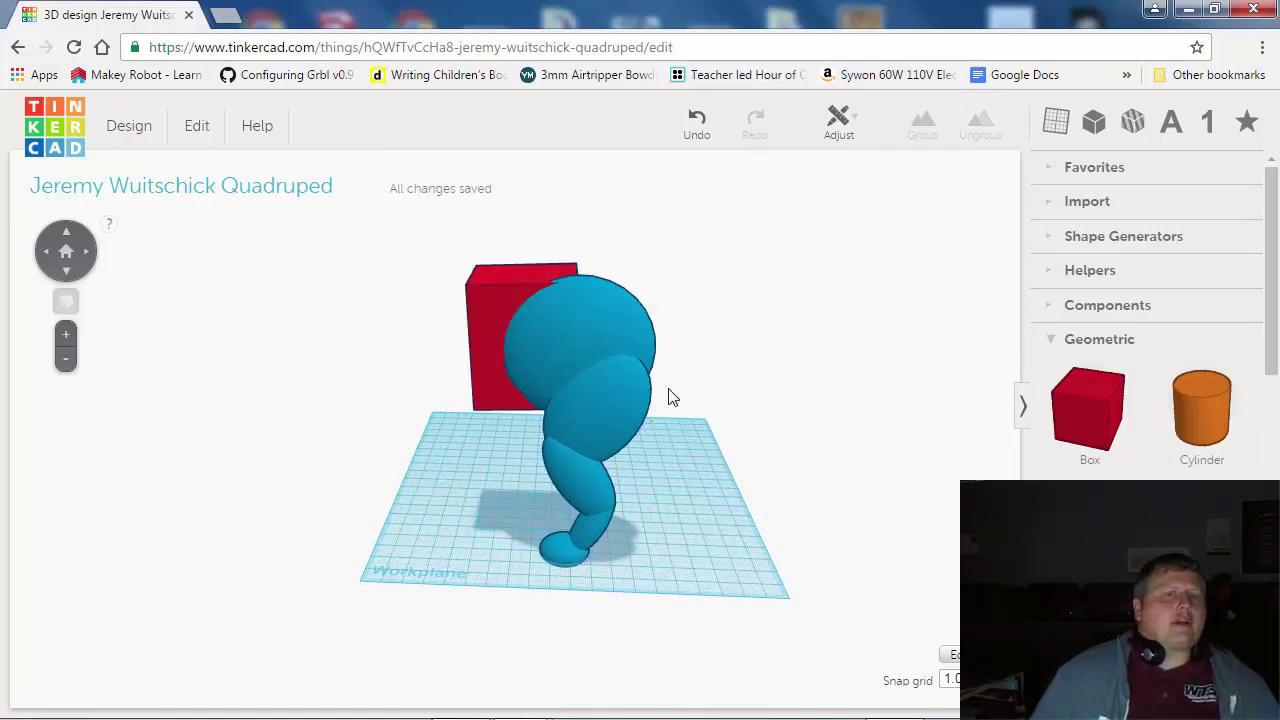
click(604, 322)
click(778, 420)
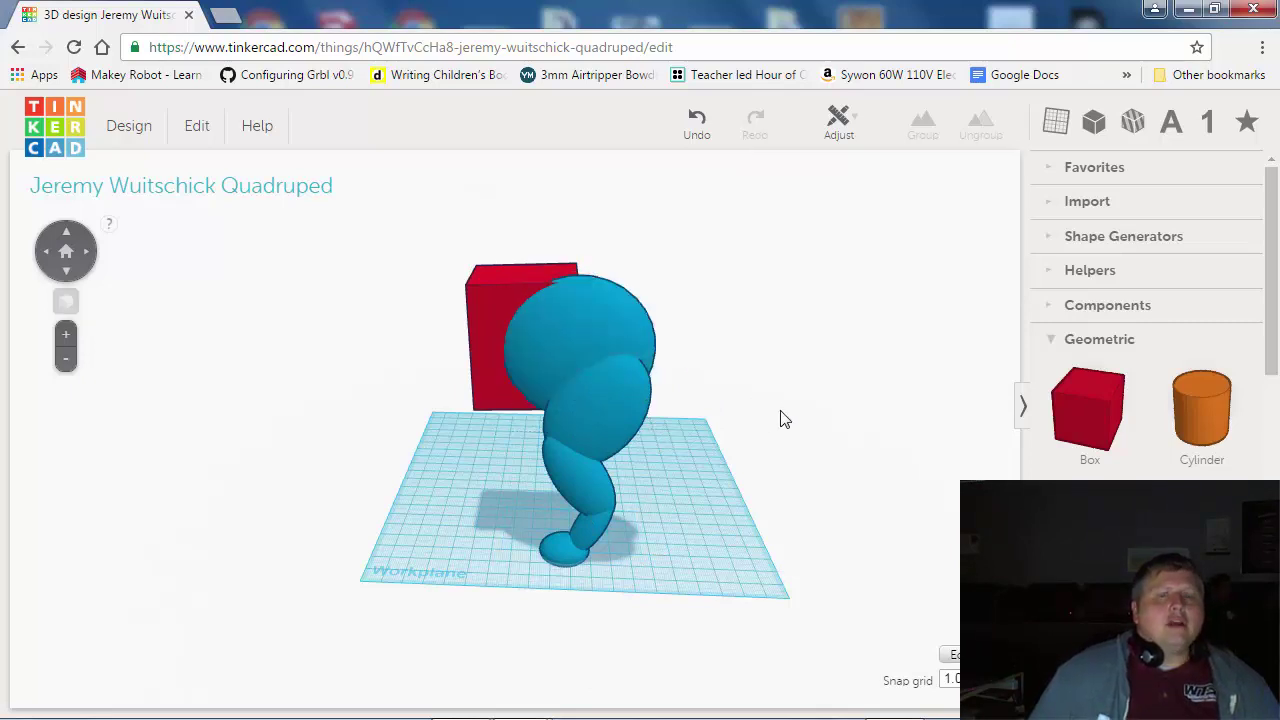
right_drag(730, 436, 733, 368)
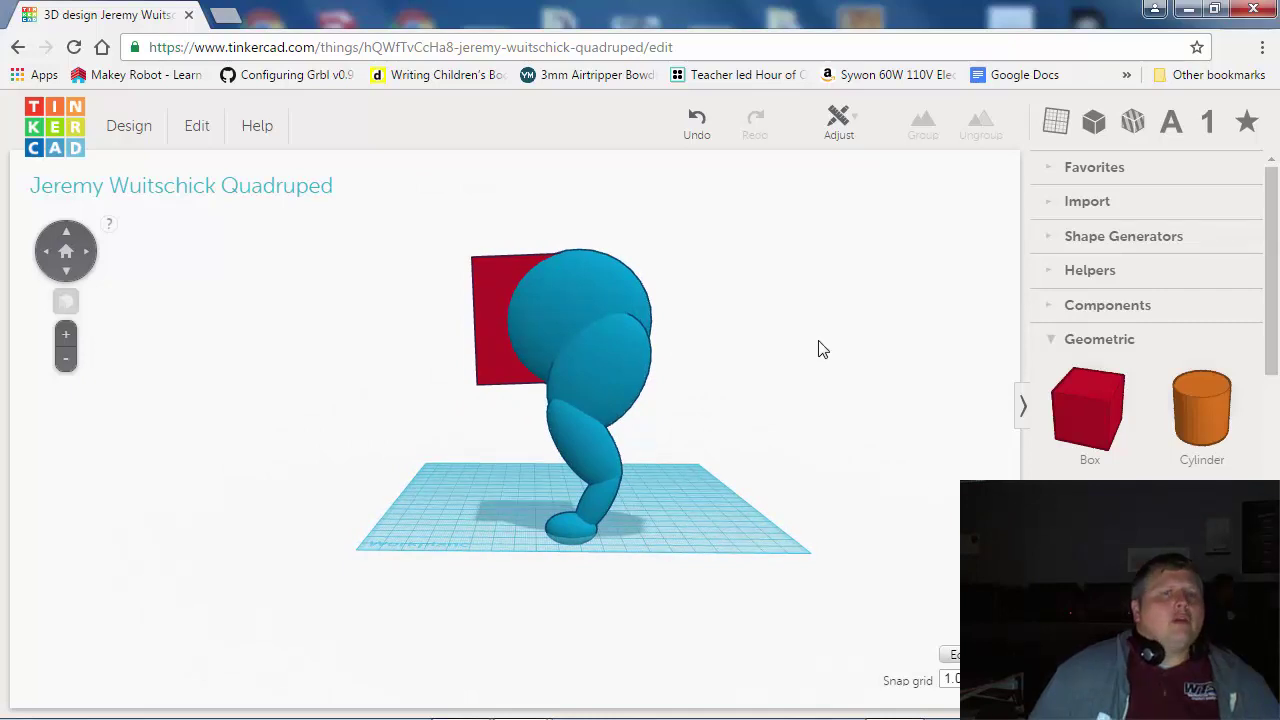
From a higher camera angle, marquee-select the red box together with every blue part
right_drag(817, 349, 817, 366)
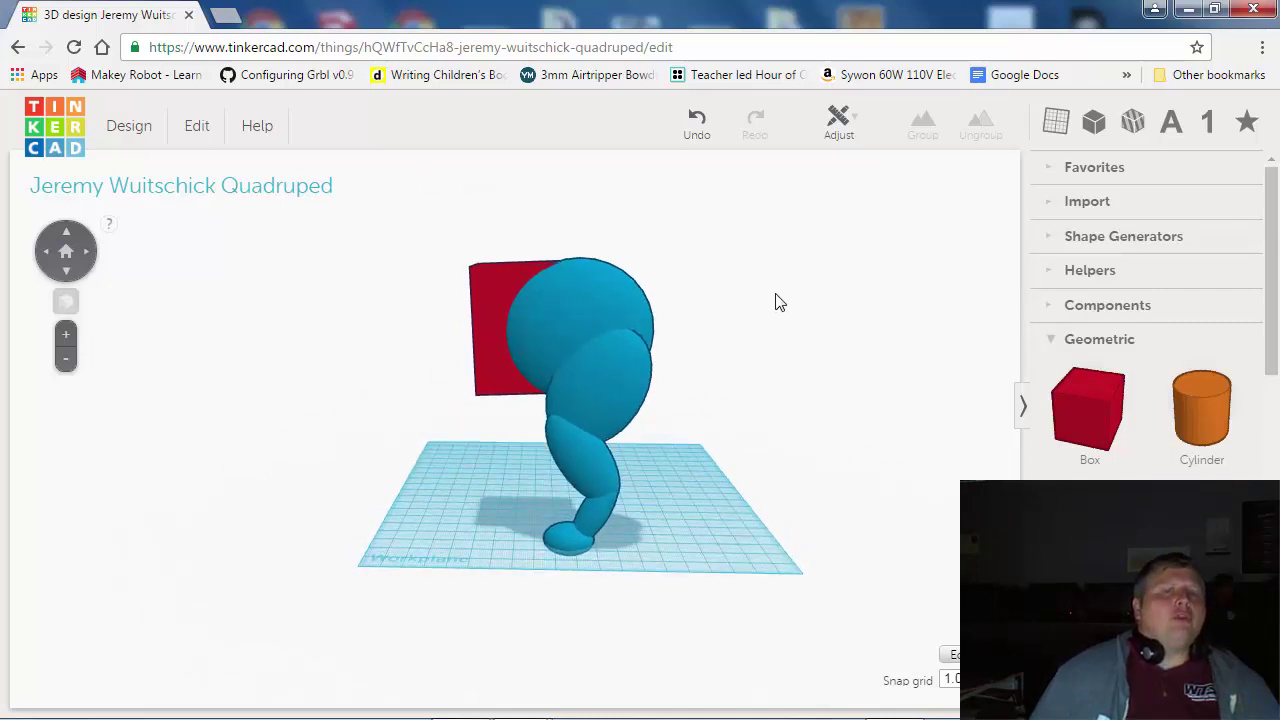
drag(811, 225, 783, 522)
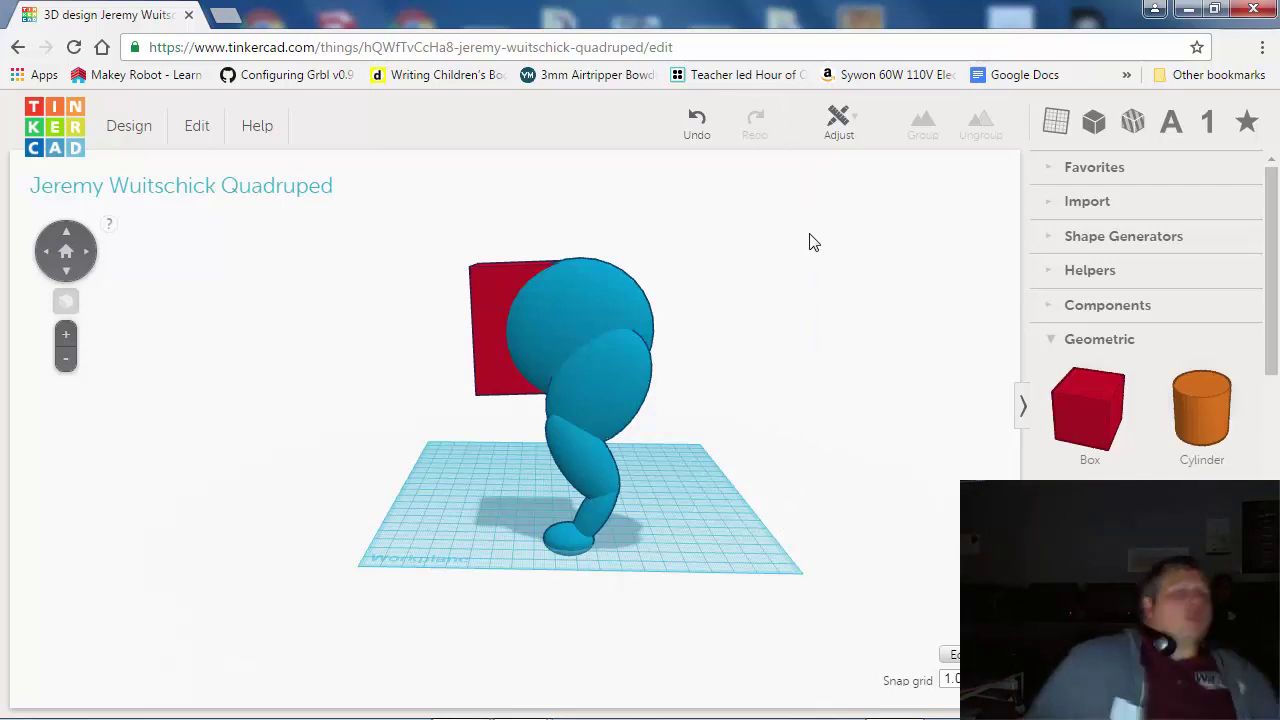
drag(771, 211, 535, 564)
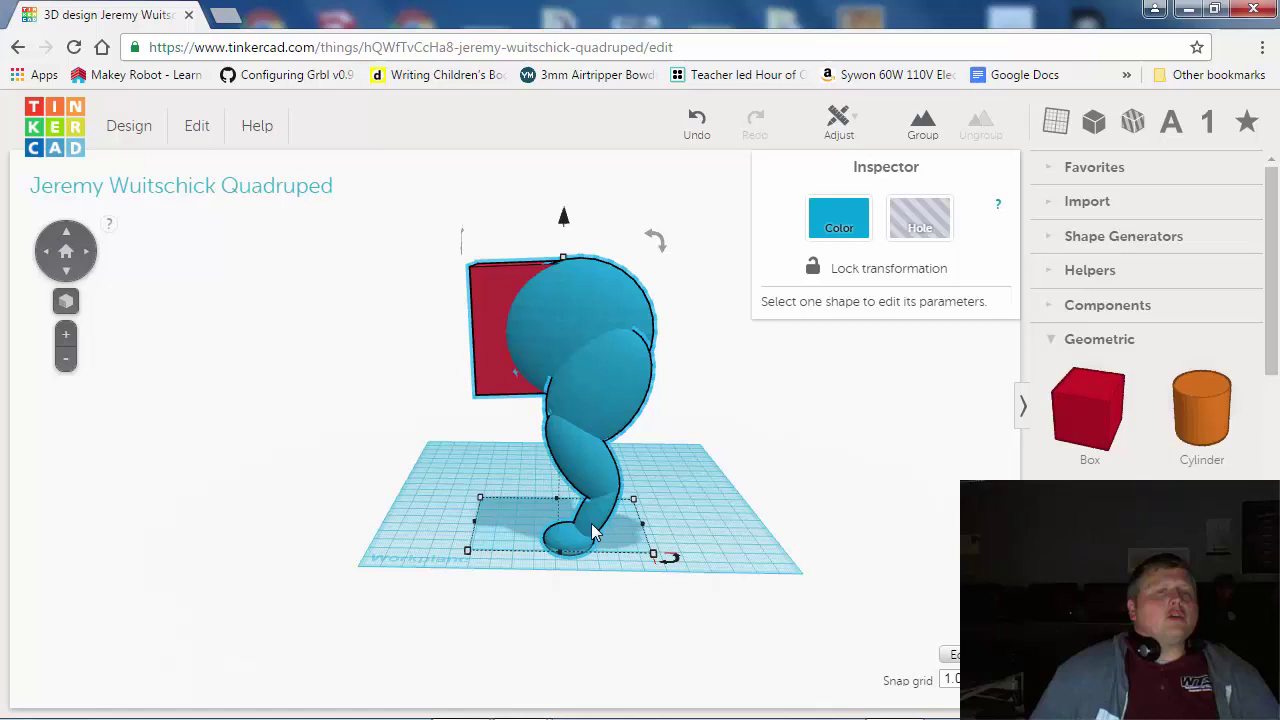
right_drag(828, 437, 785, 458)
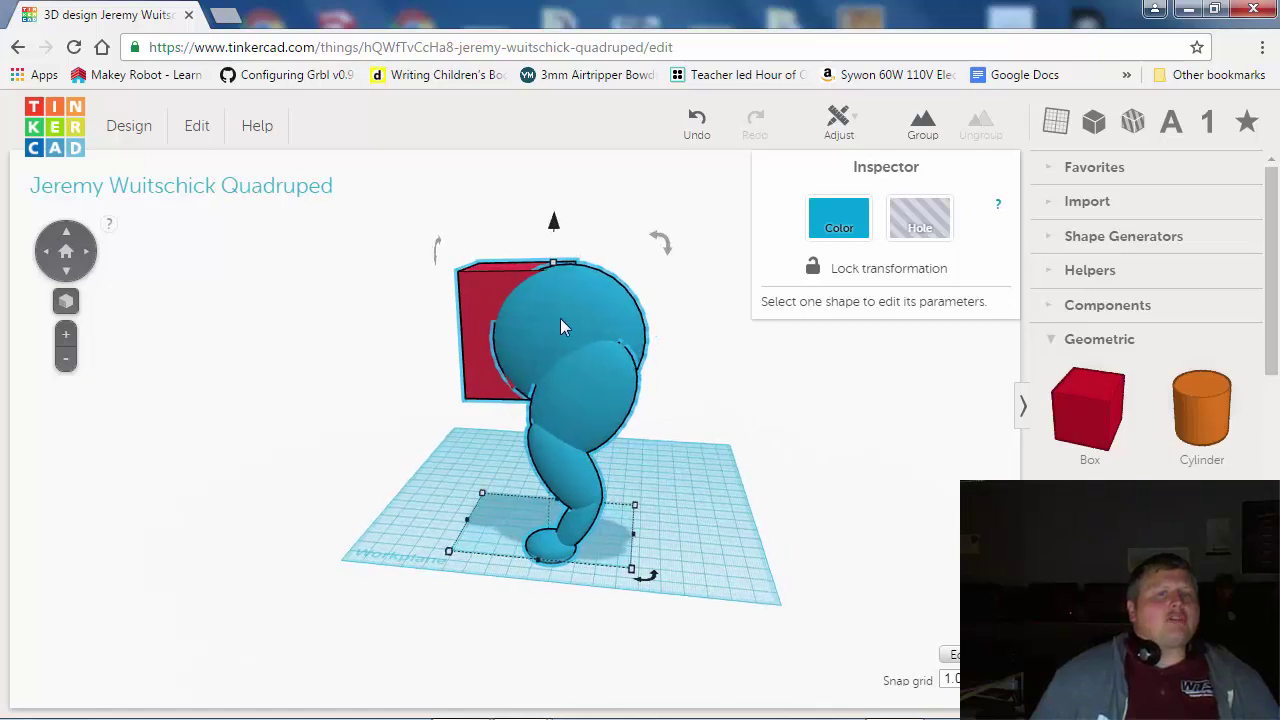
shift+click(480, 283)
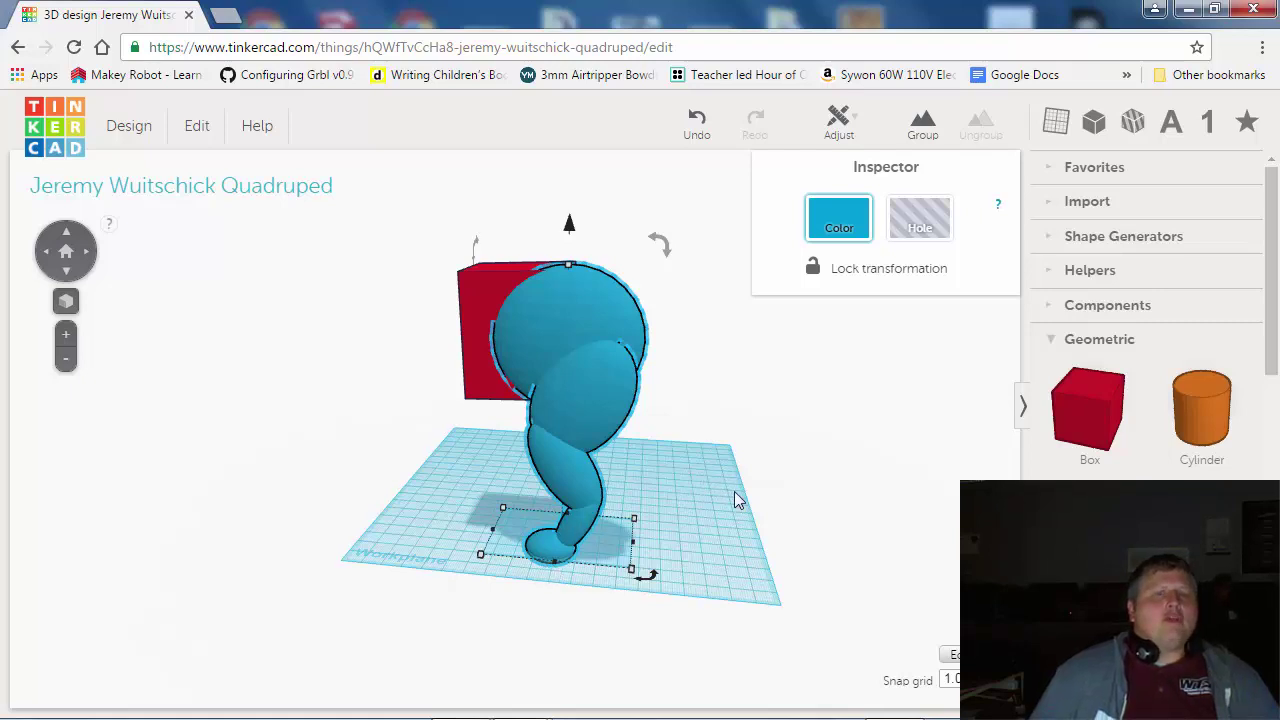
right_drag(734, 497, 643, 318)
drag(614, 309, 770, 372)
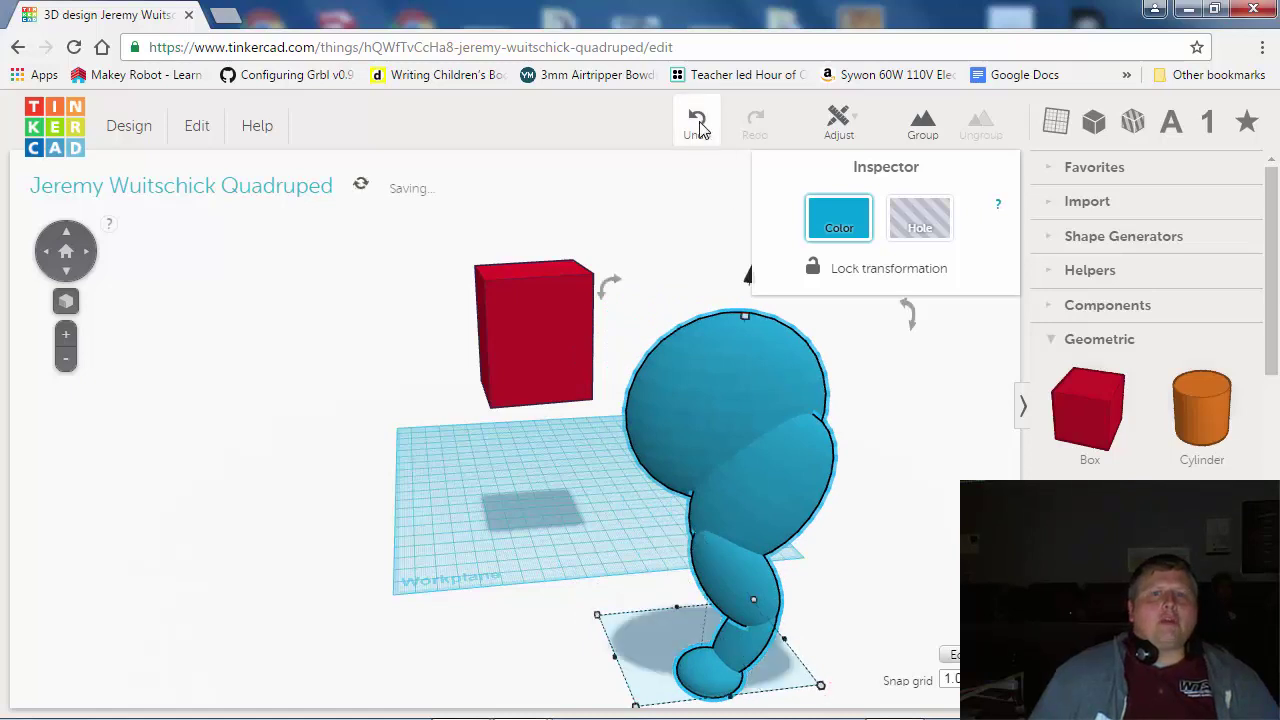
click(697, 124)
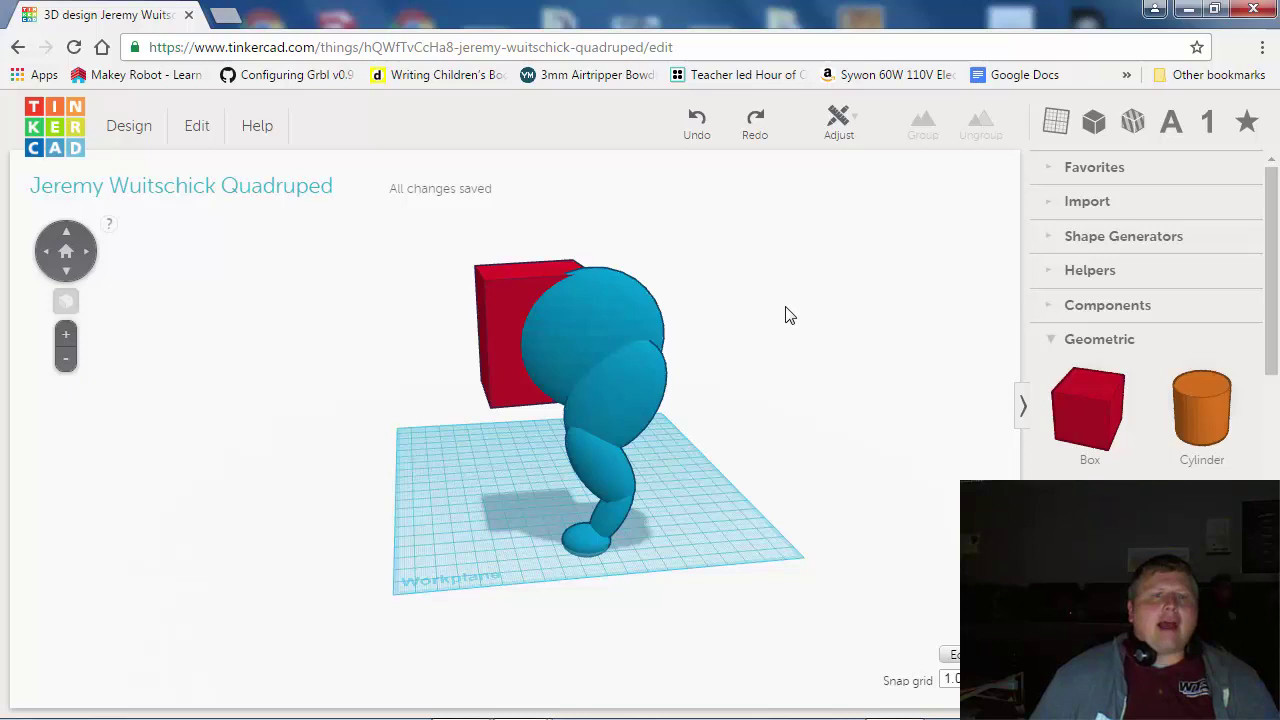
right_drag(786, 313, 751, 254)
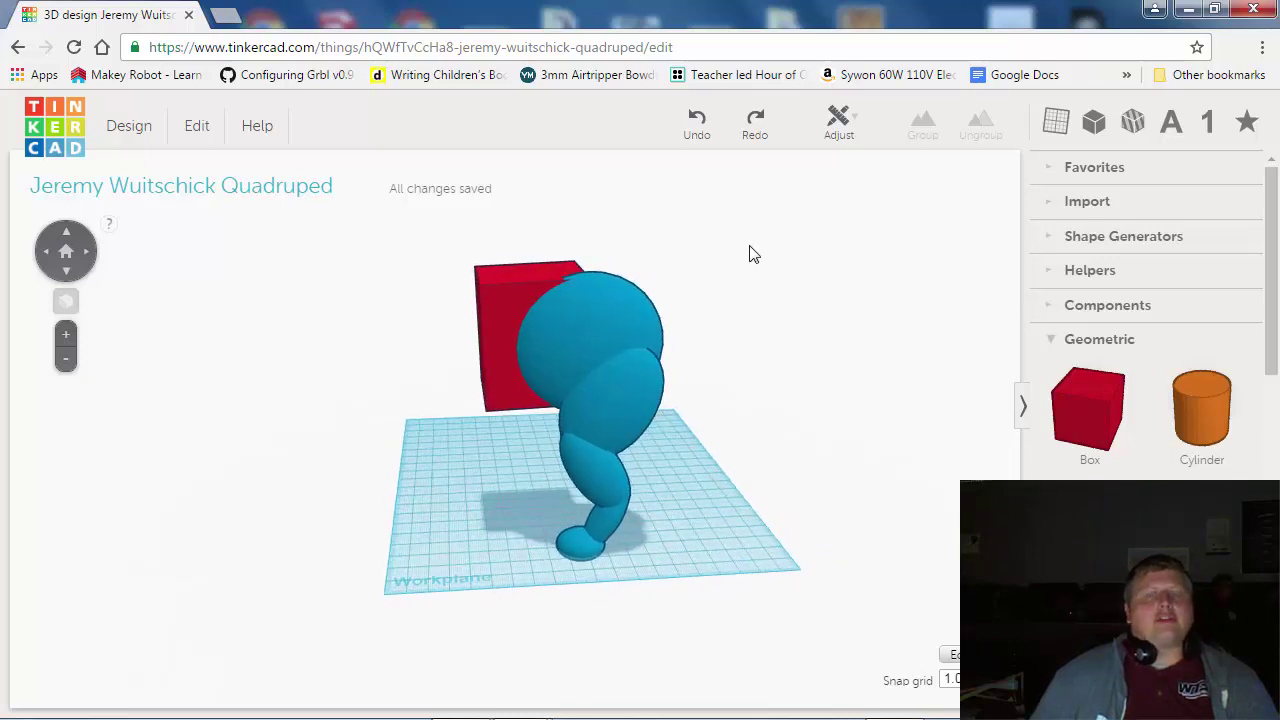
drag(752, 246, 551, 623)
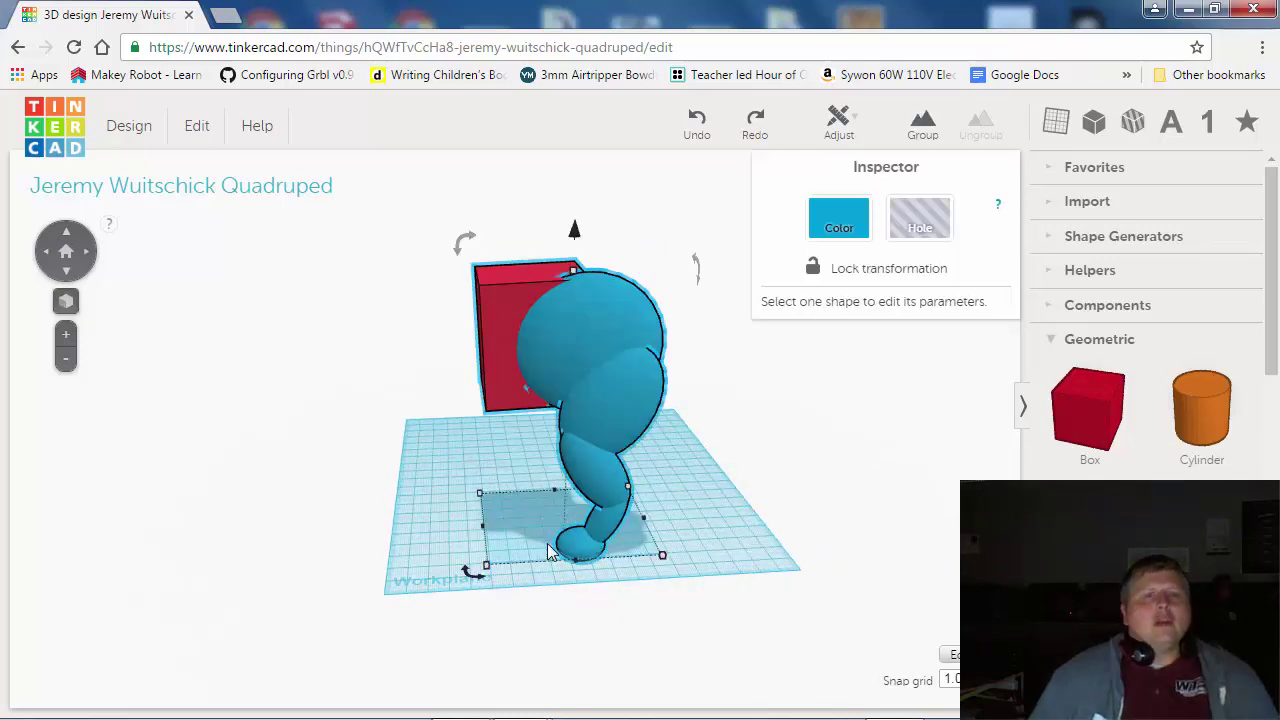
click(866, 383)
right_drag(771, 500, 771, 458)
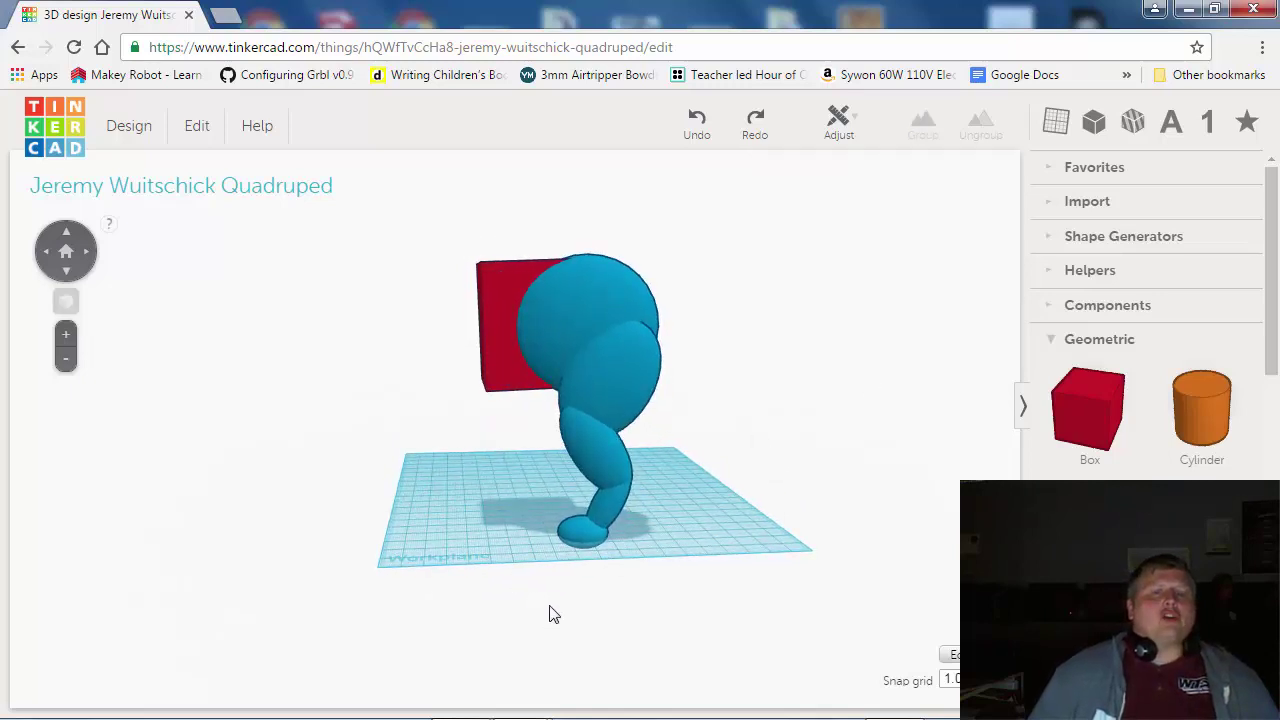
Group the blue foot, leg, large body sphere and upper sphere into one shape
click(575, 536)
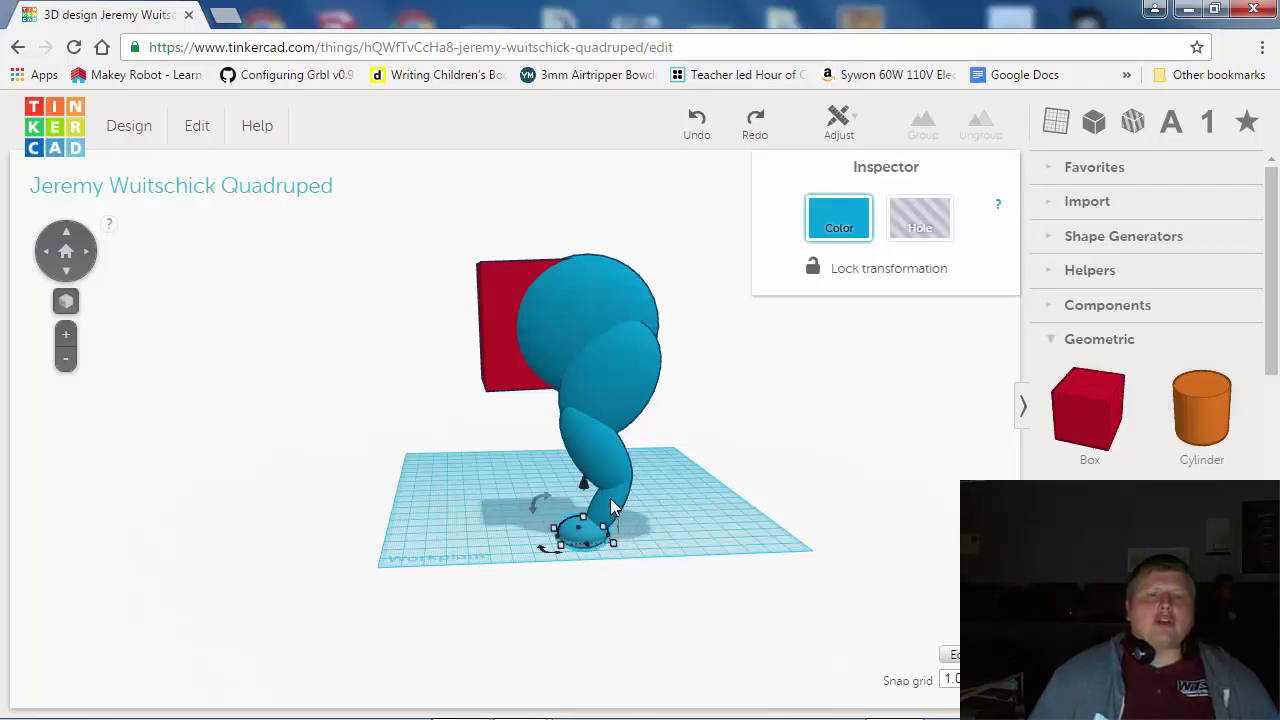
shift+click(610, 498)
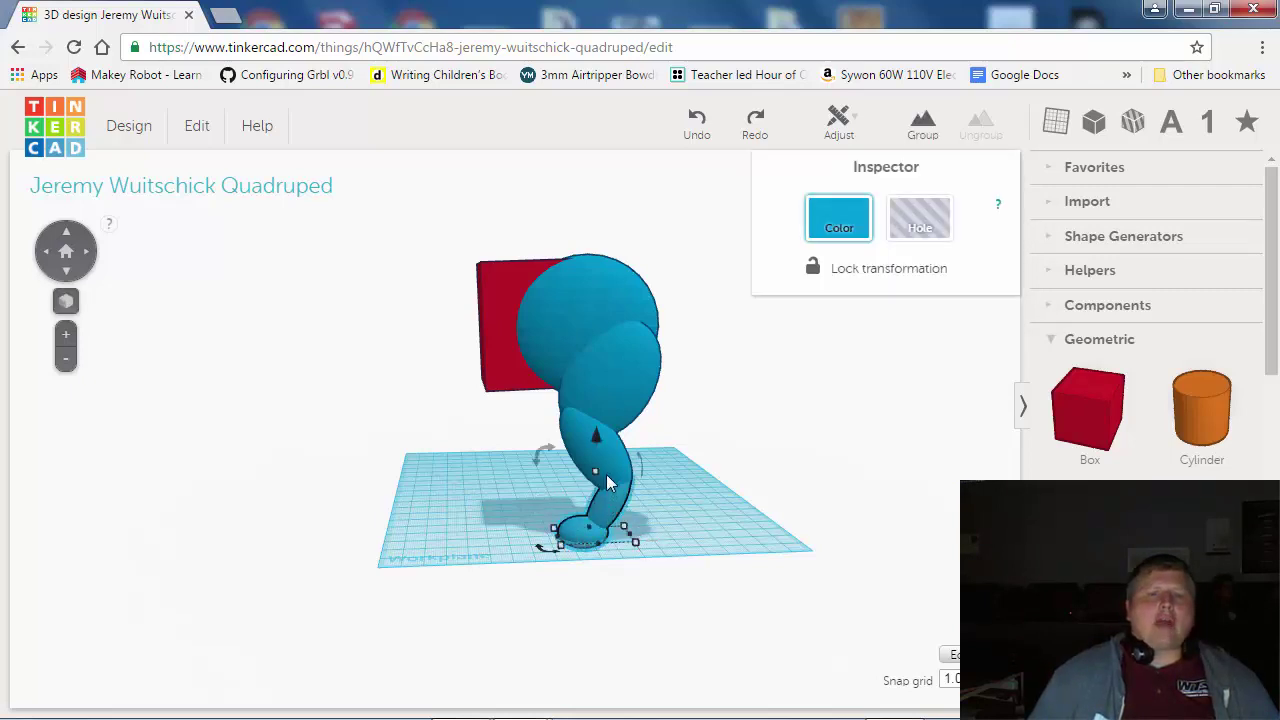
shift+click(653, 357)
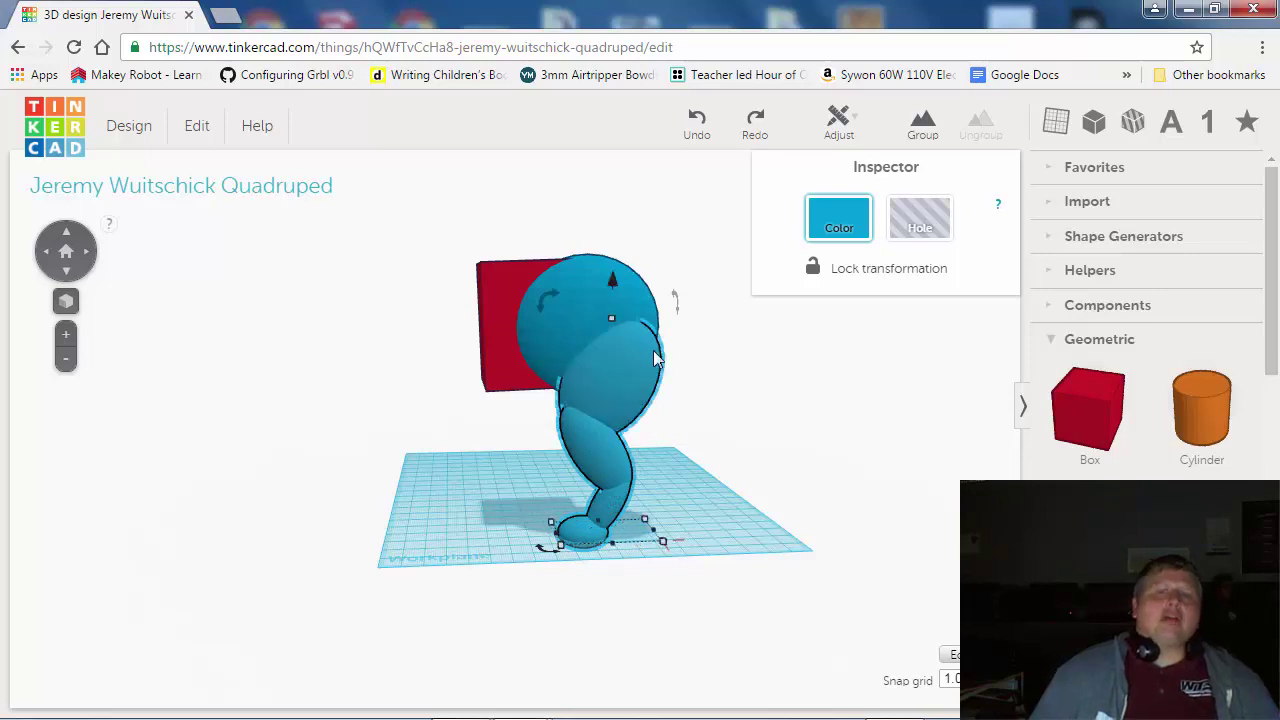
shift+click(577, 272)
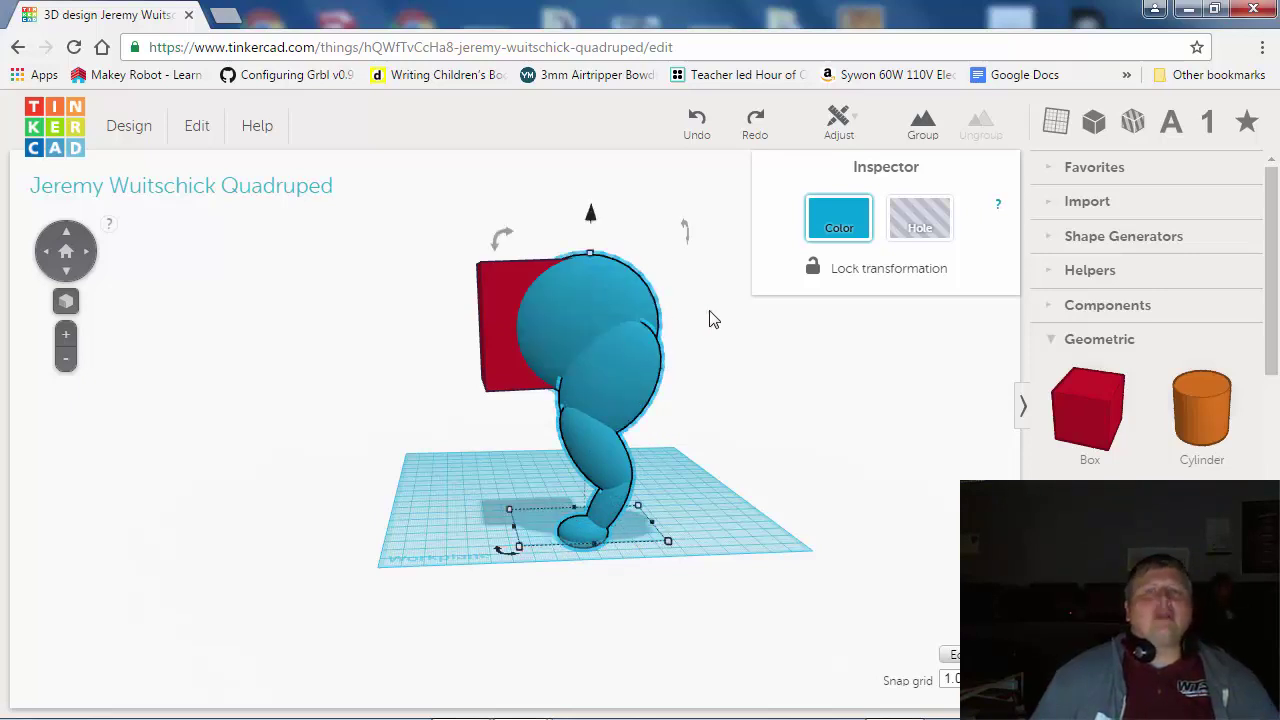
click(923, 125)
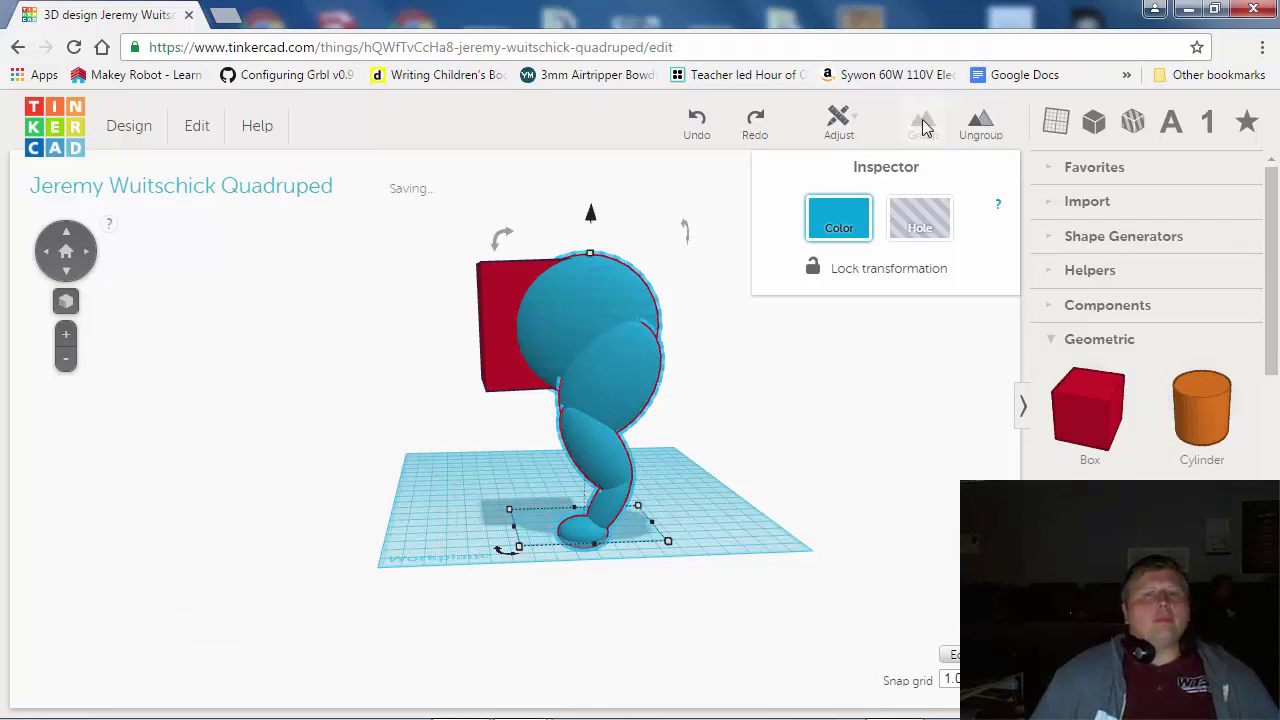
click(836, 444)
right_drag(836, 444, 910, 369)
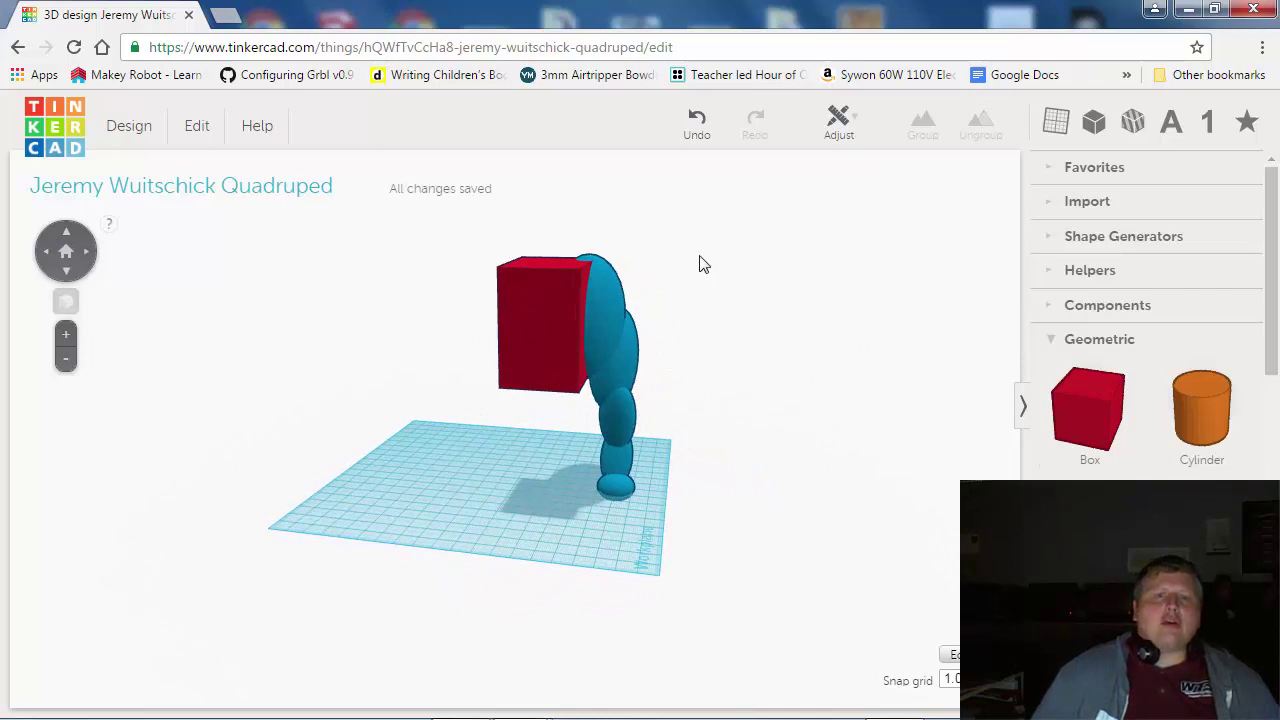
drag(721, 231, 651, 514)
right_drag(877, 374, 333, 390)
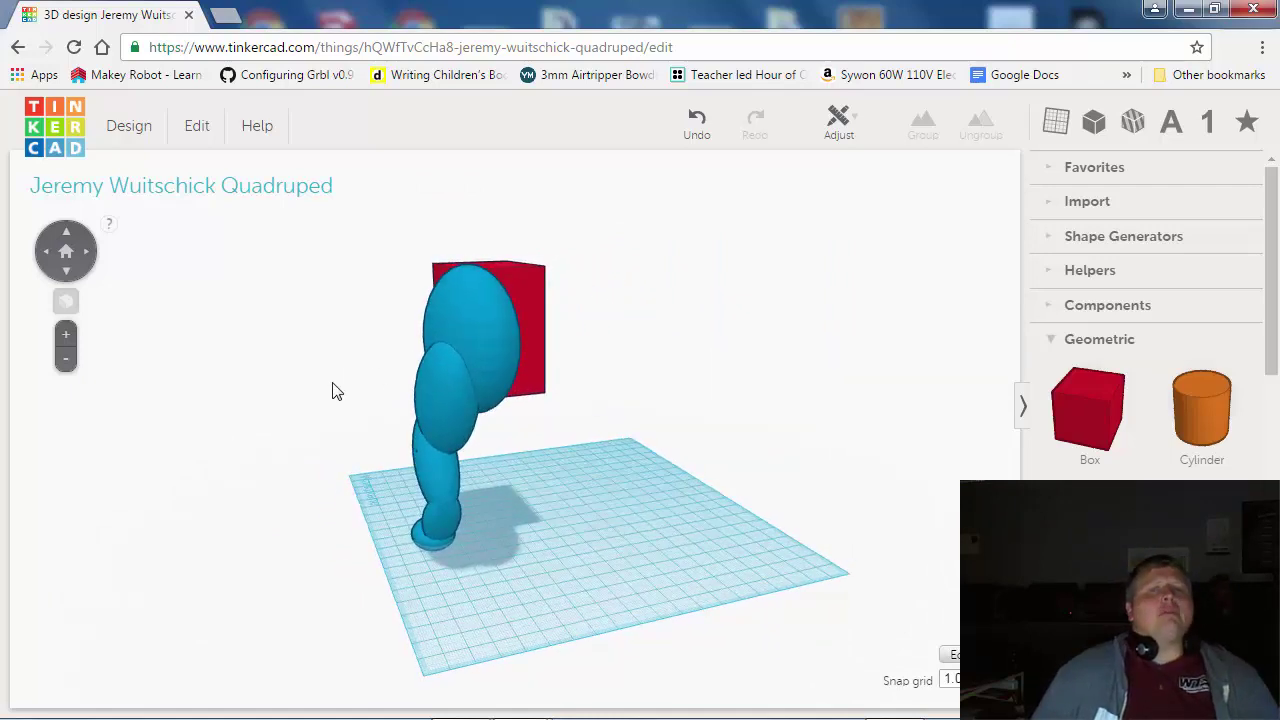
Duplicate the blue leg group and slide the copy three nudges right beside the original
click(482, 325)
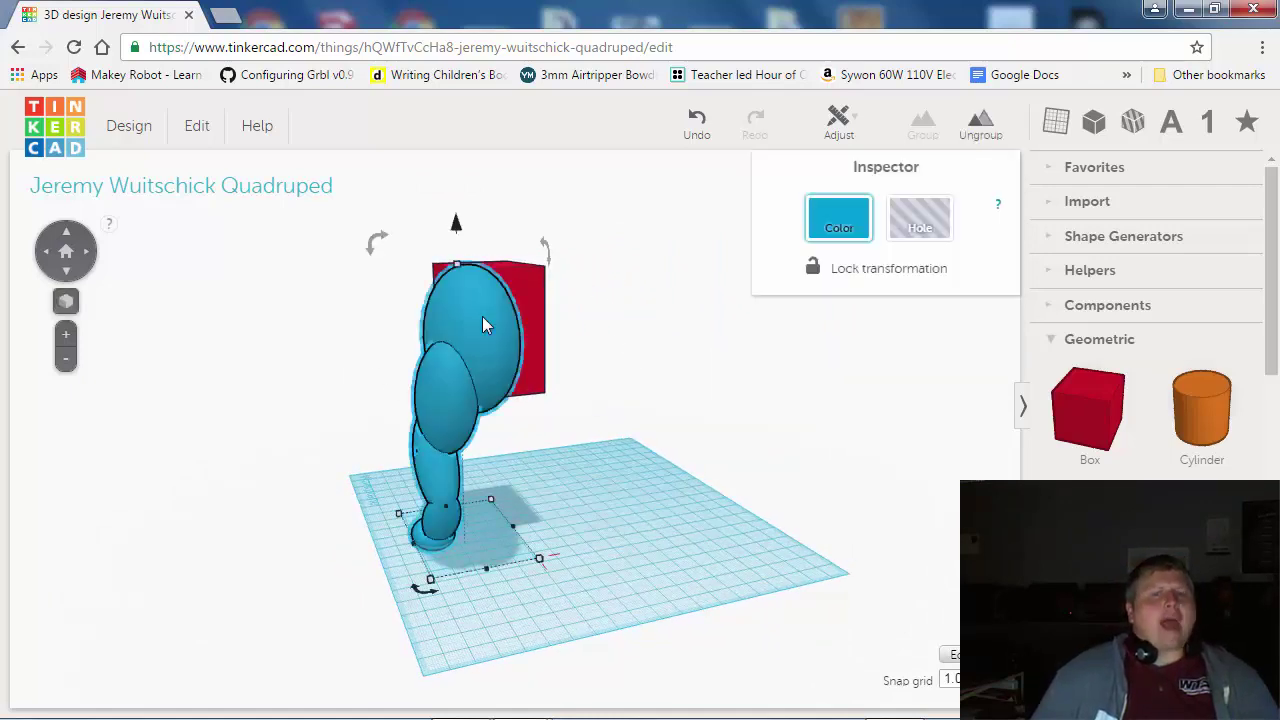
click(200, 128)
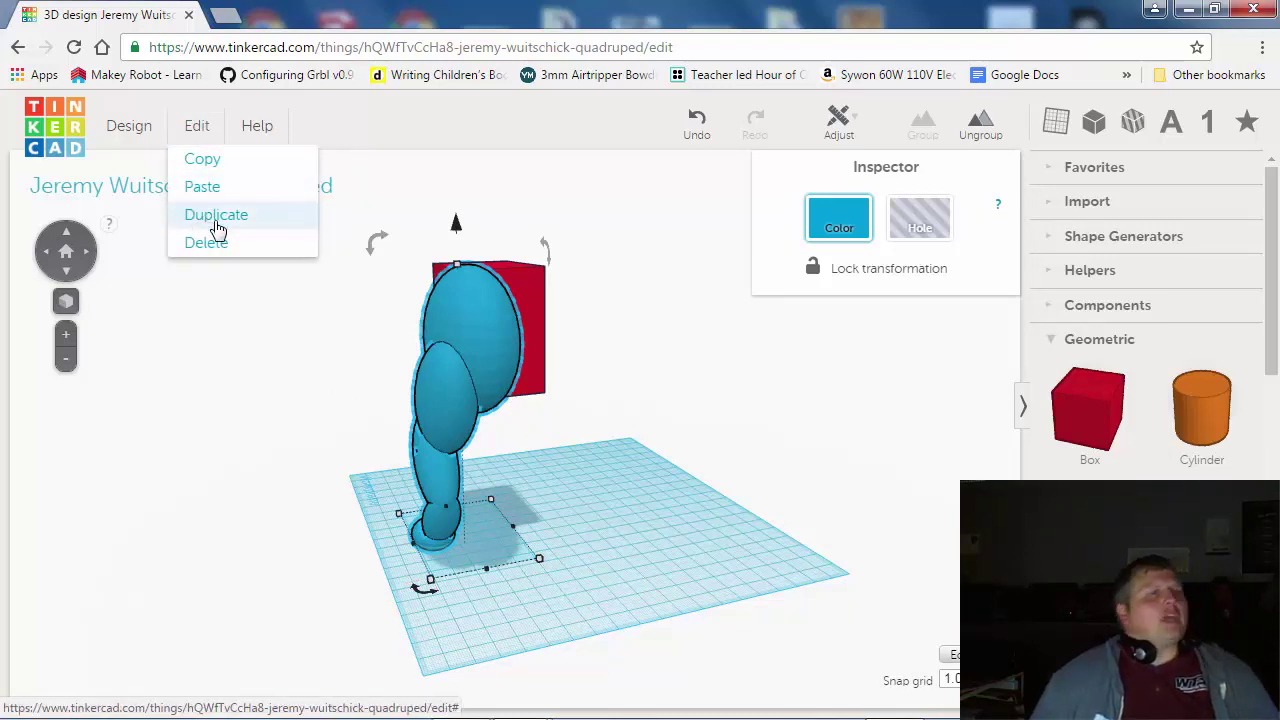
click(136, 128)
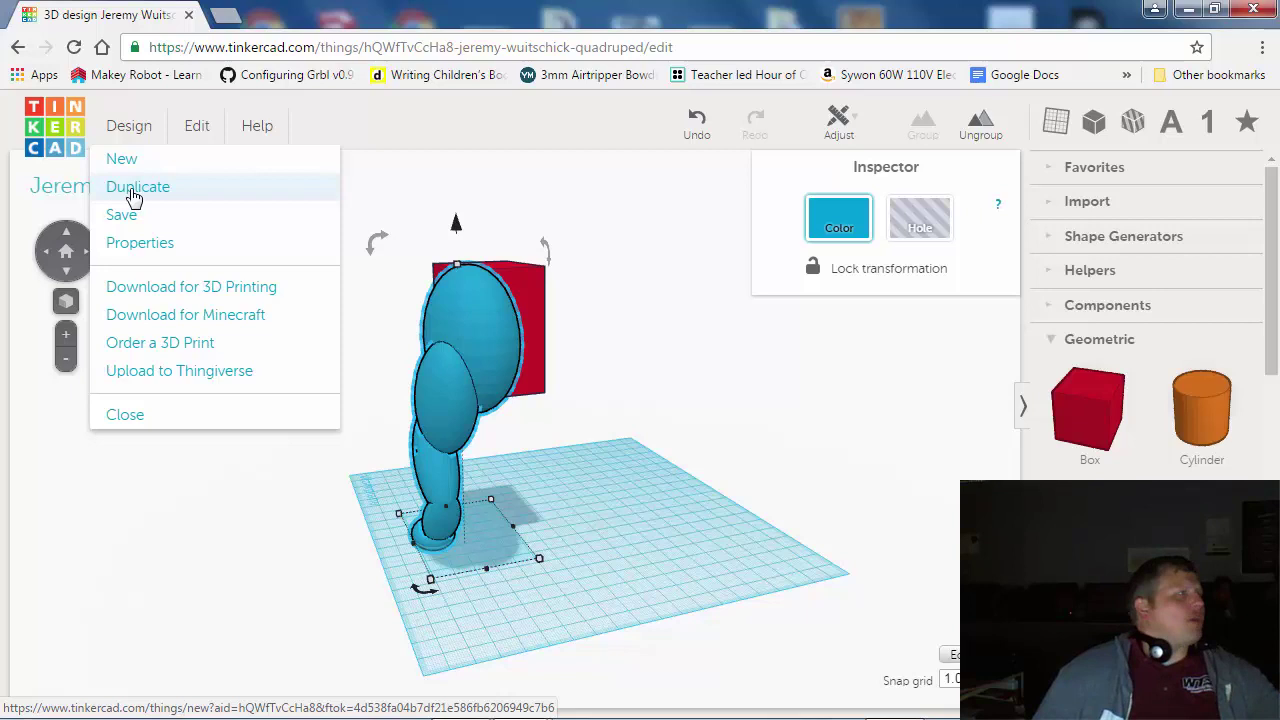
click(196, 126)
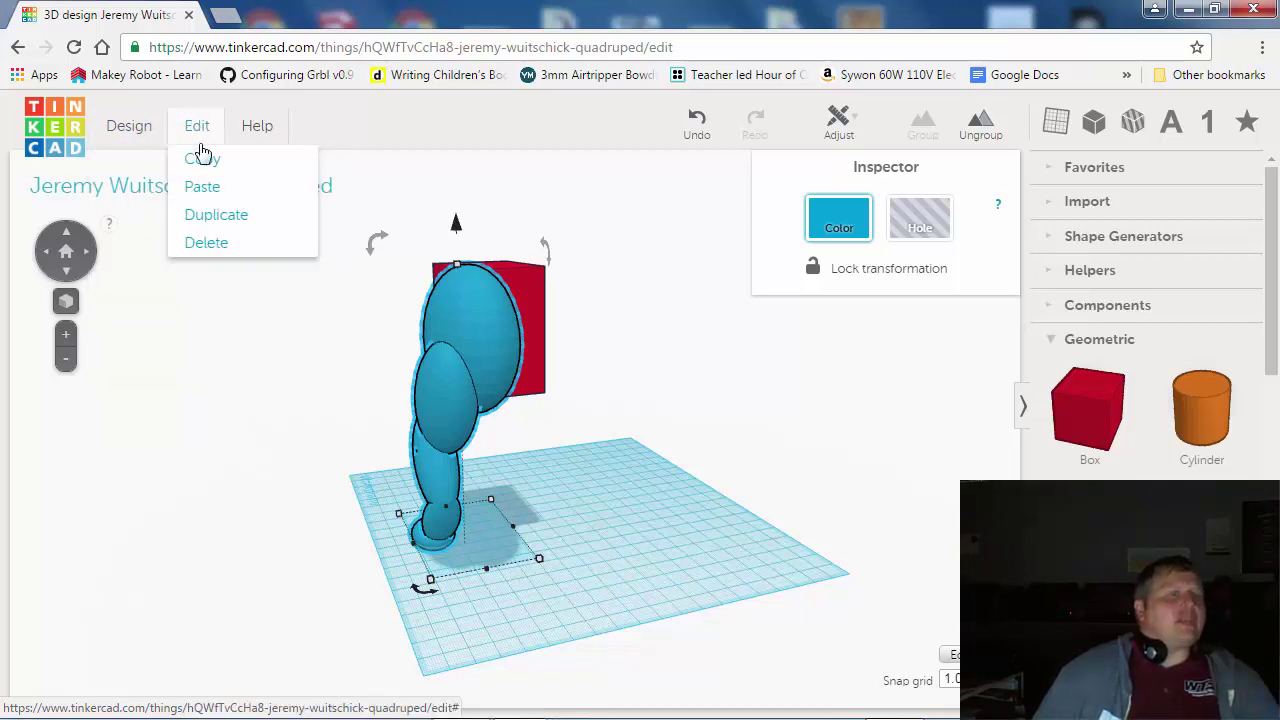
click(219, 218)
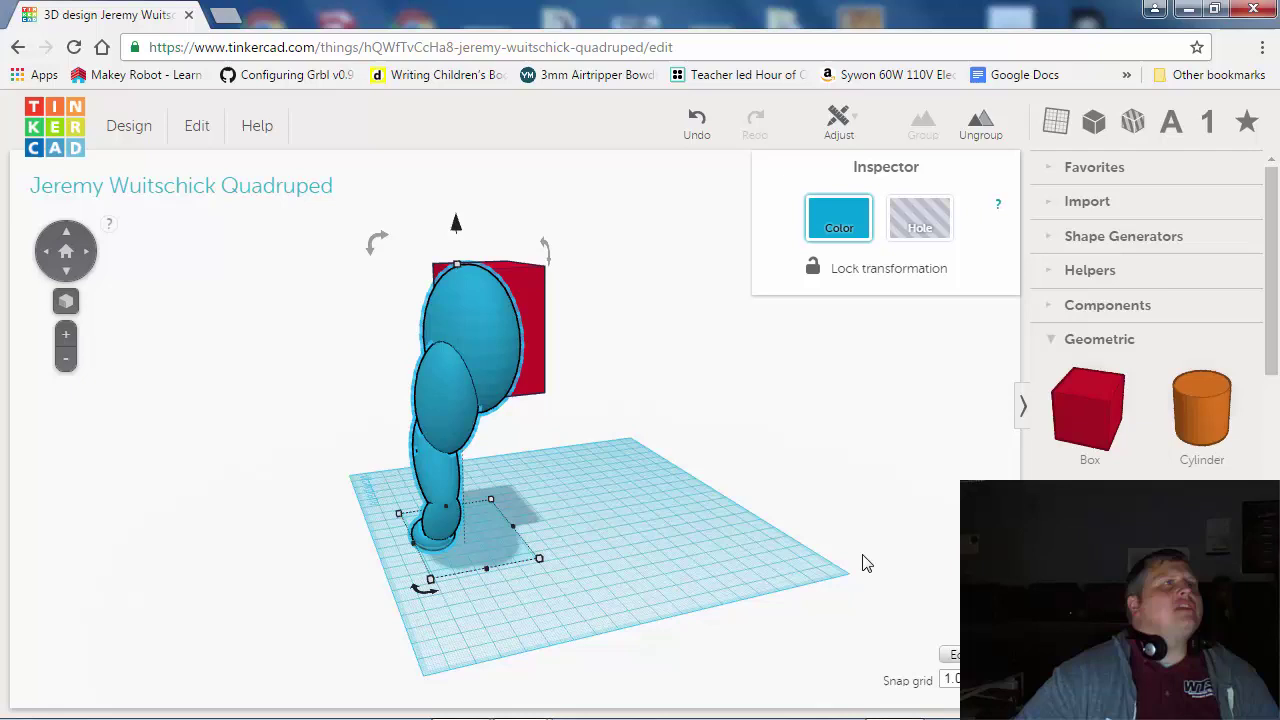
key(Right)
key(Right)
key(Right)
key(Right)
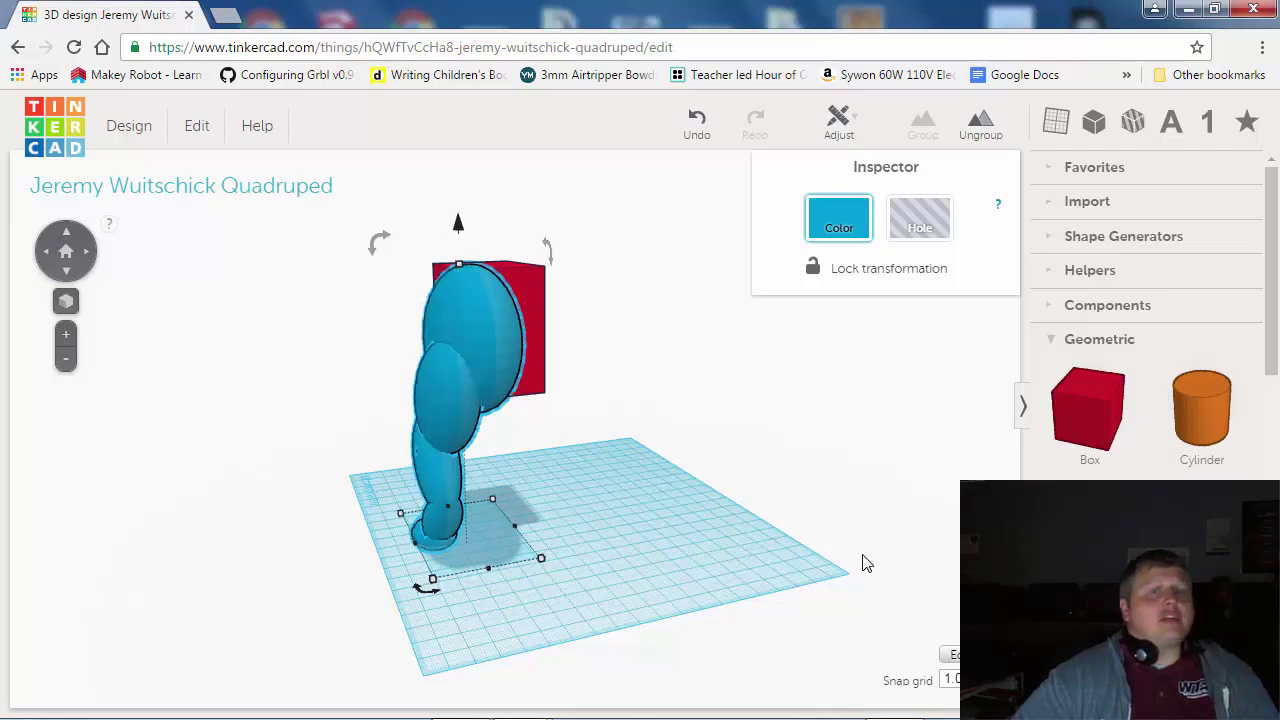
key(Right)
key(Right)
key(Right)
key(Right)
key(Right)
key(Right)
key(Right)
key(Right)
key(Right)
key(Right)
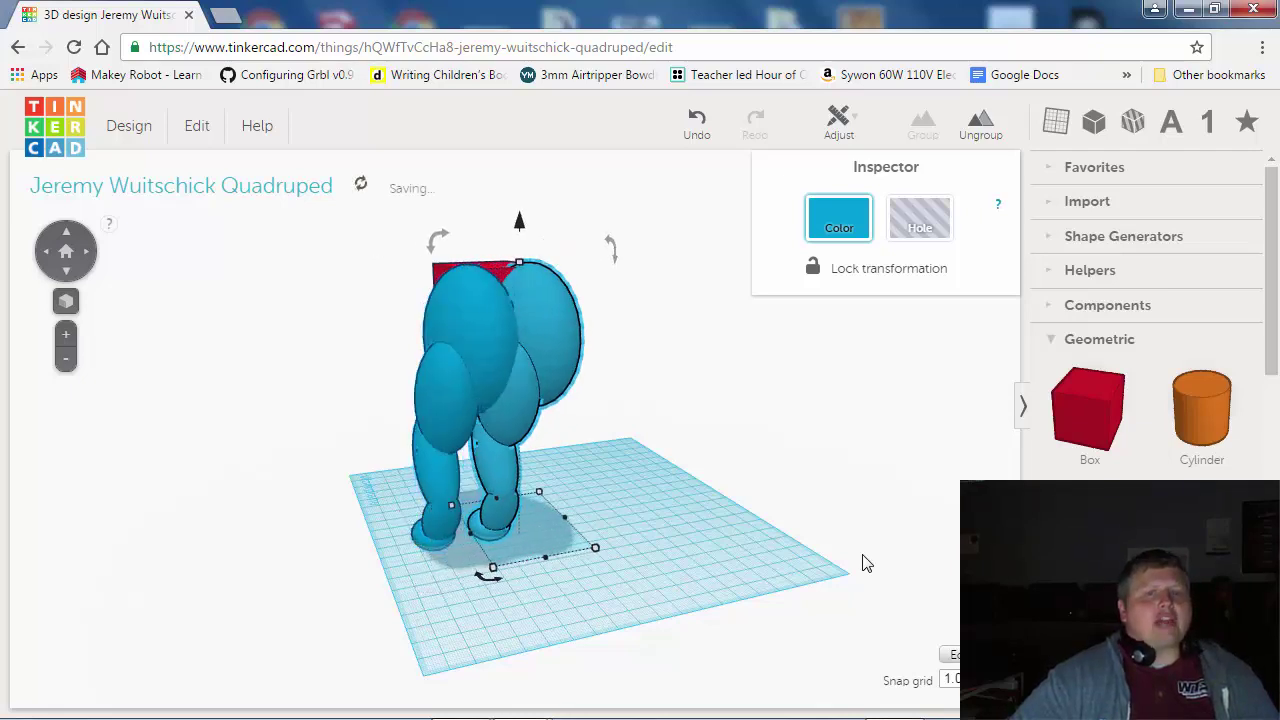
key(Right)
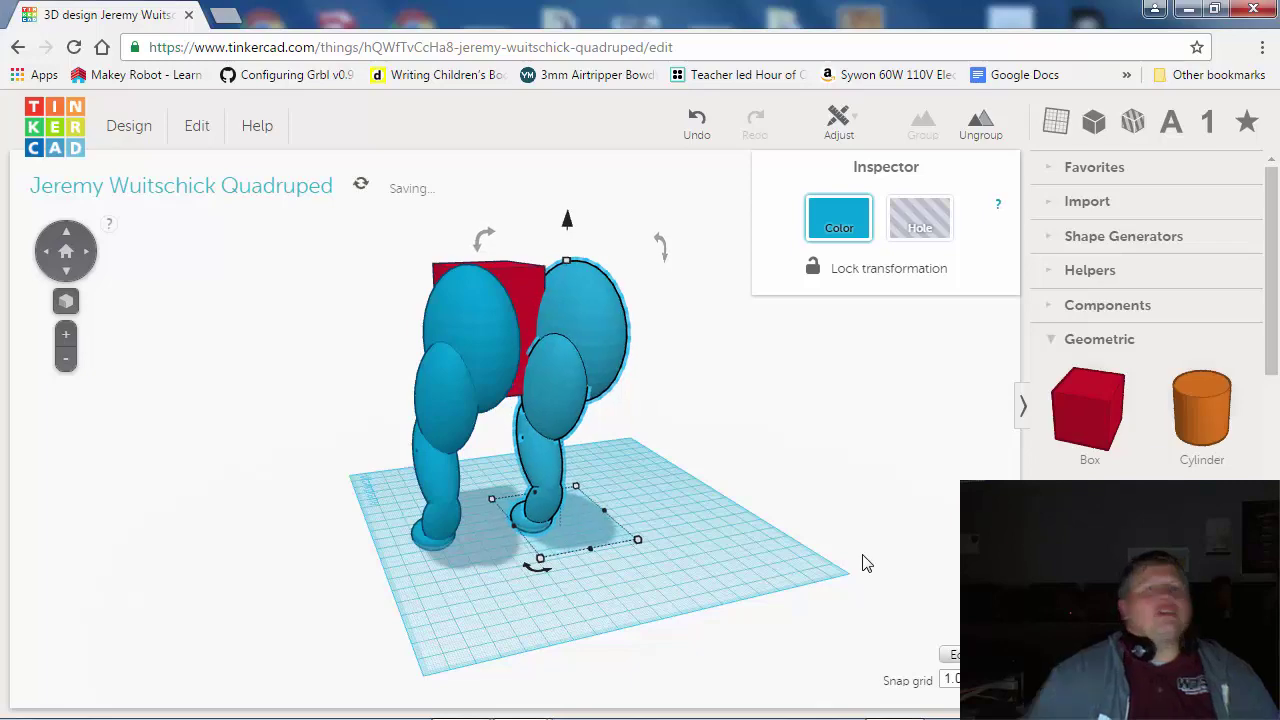
right_drag(860, 563, 694, 458)
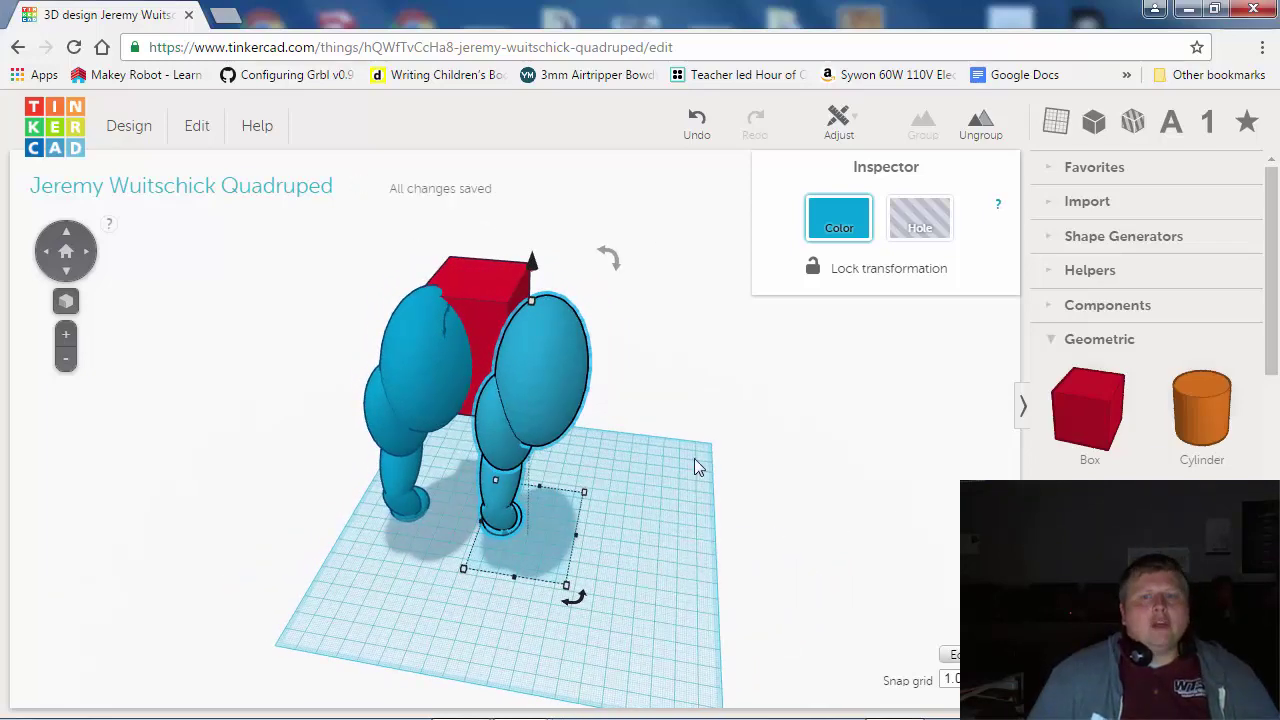
Mirror the copied blue leg group so it faces the opposite way
click(838, 120)
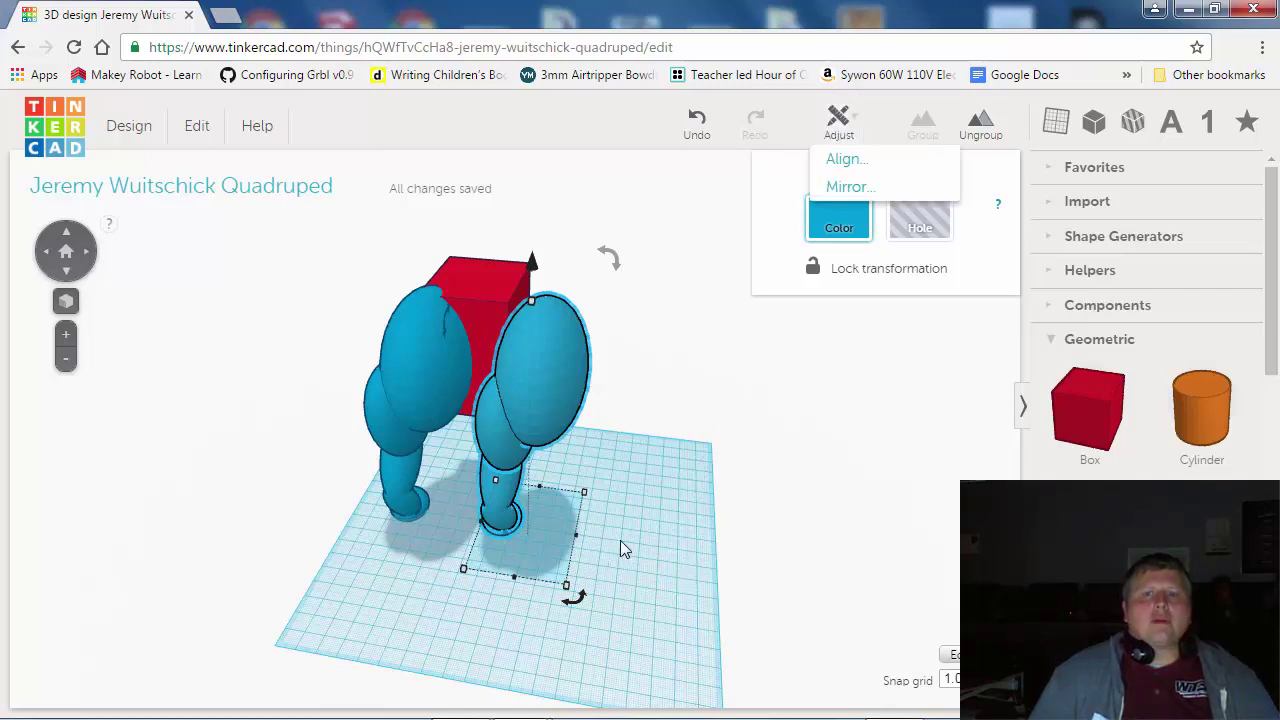
click(846, 188)
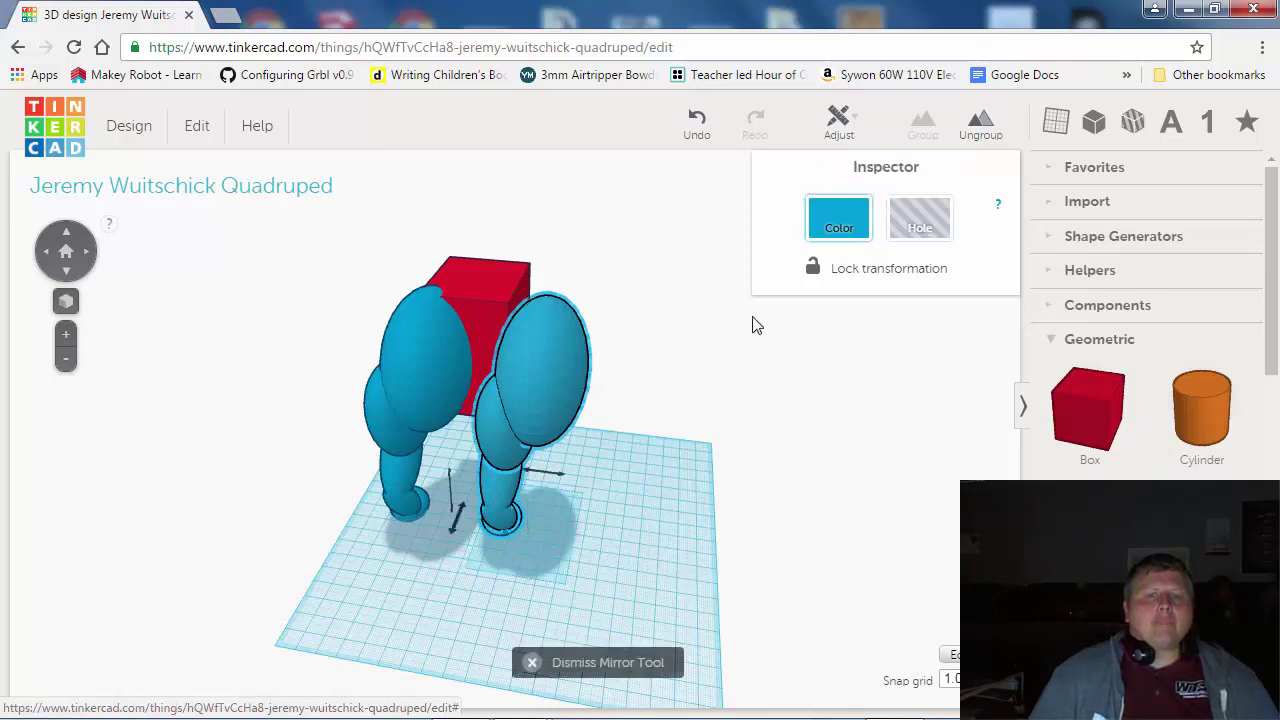
right_drag(638, 617, 271, 514)
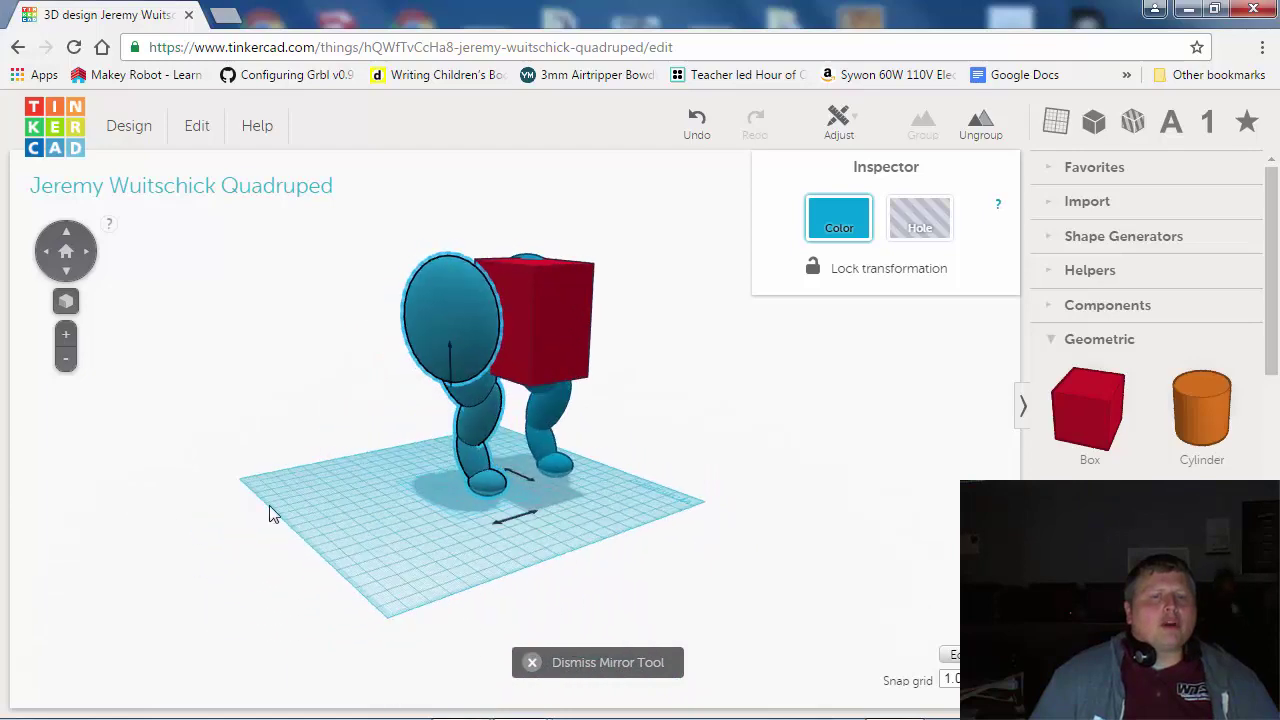
right_drag(694, 523, 523, 499)
click(523, 499)
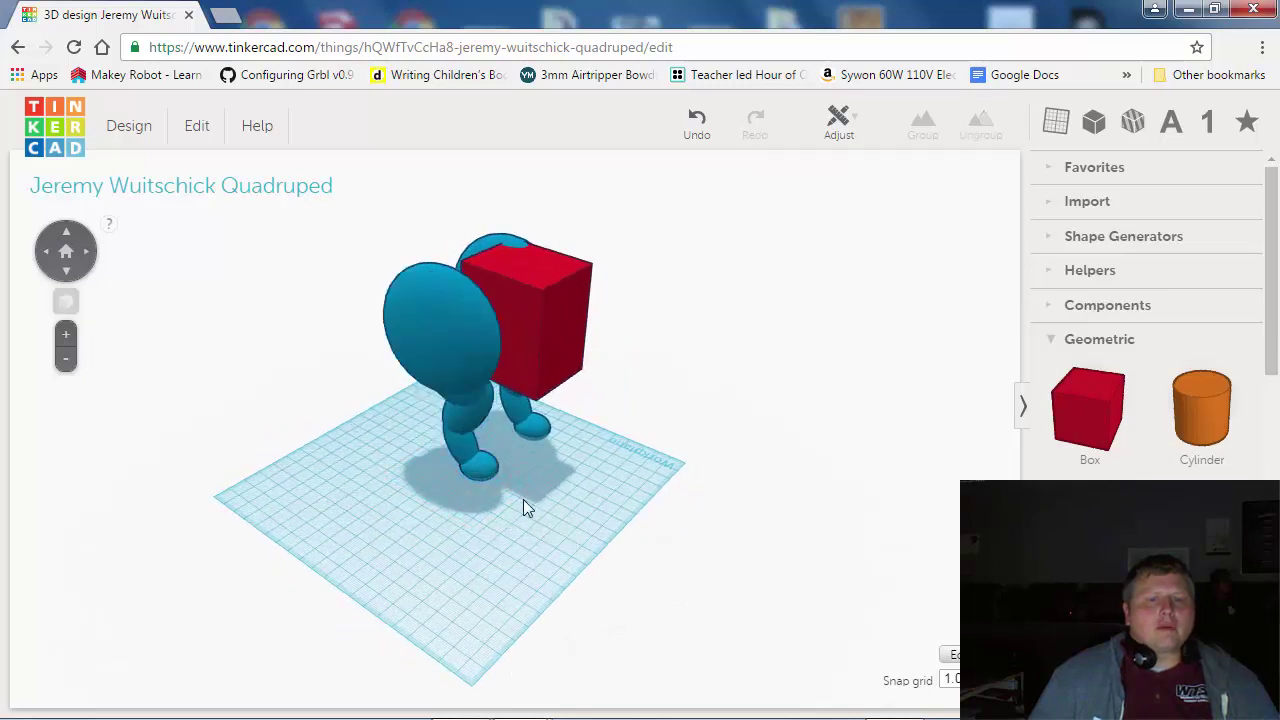
click(459, 403)
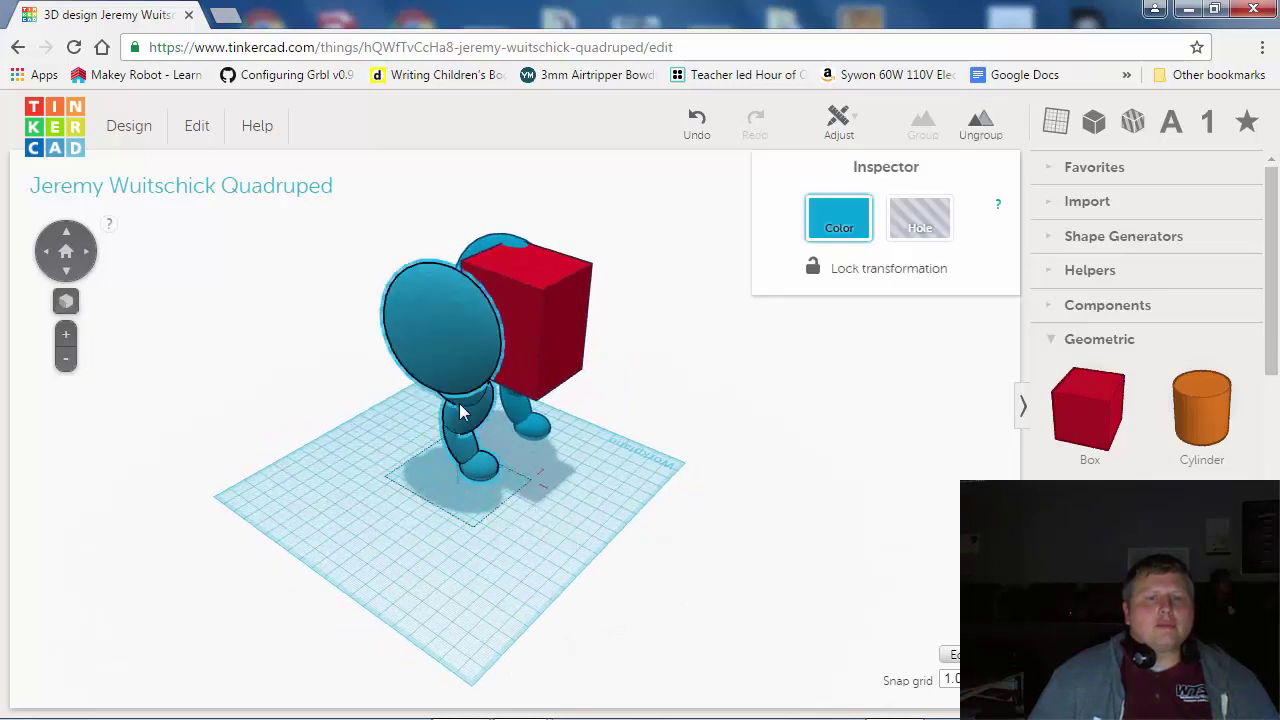
click(842, 122)
click(845, 188)
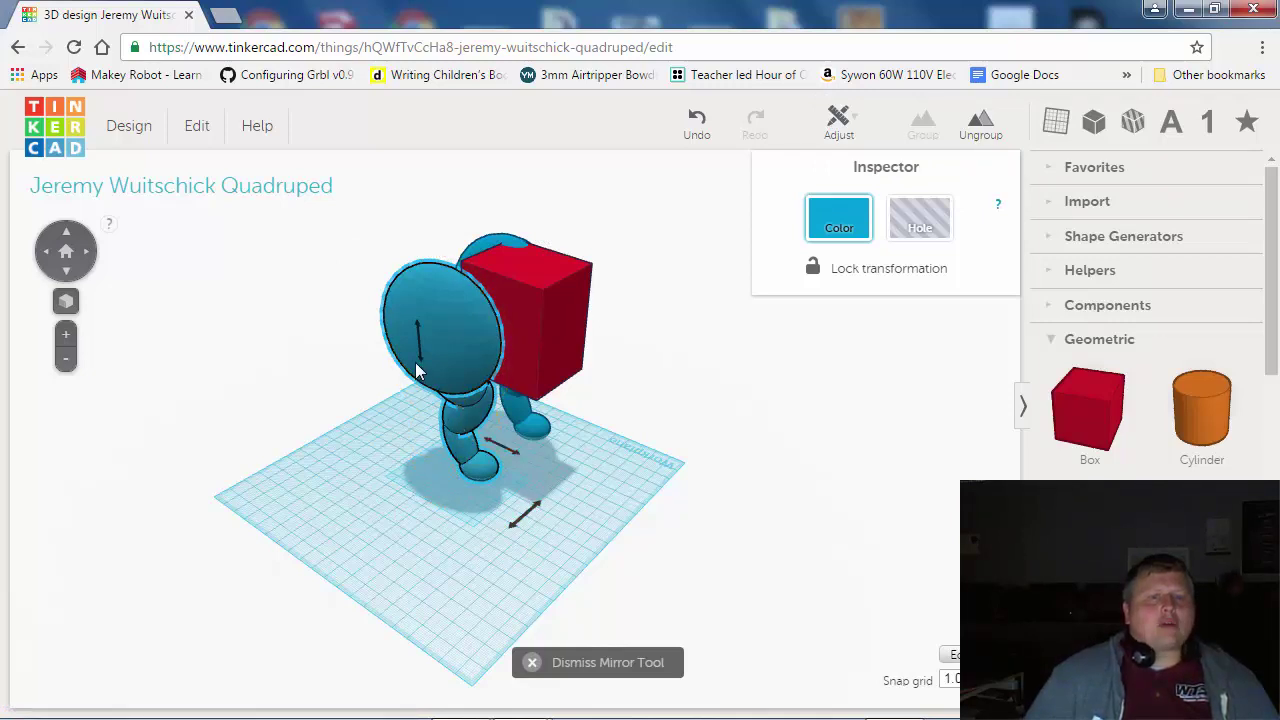
click(527, 519)
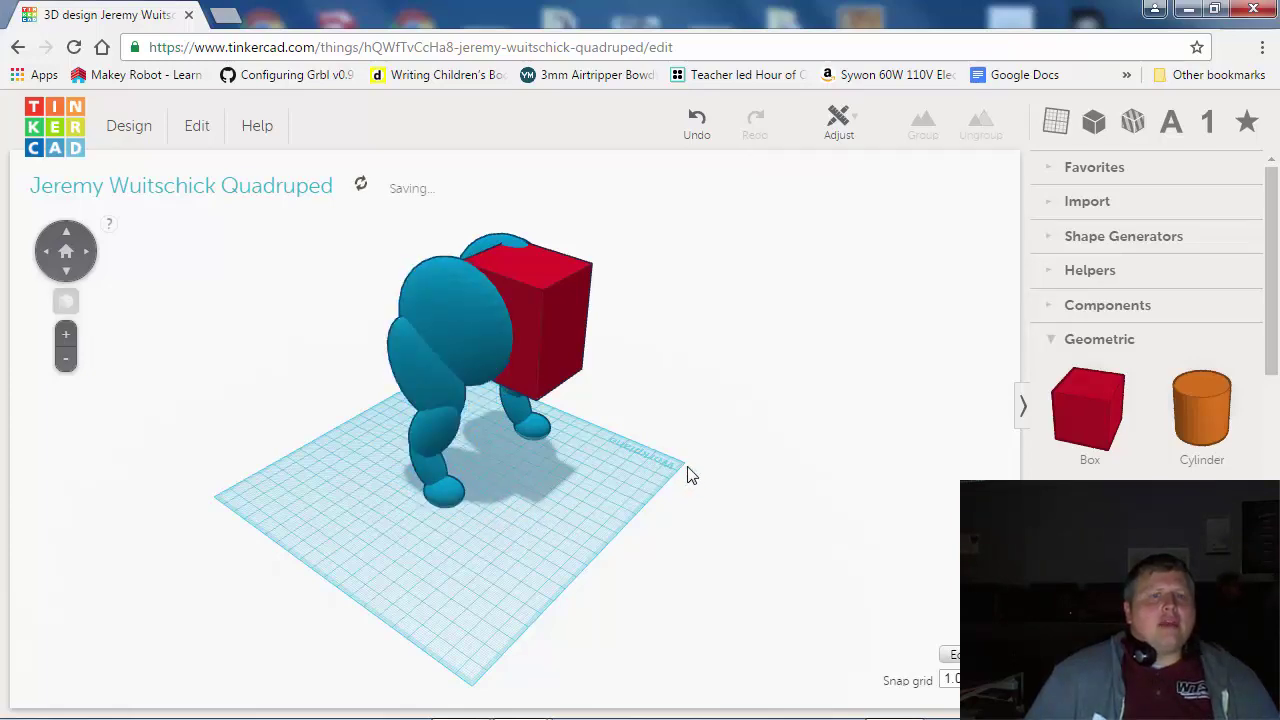
right_drag(688, 475, 538, 323)
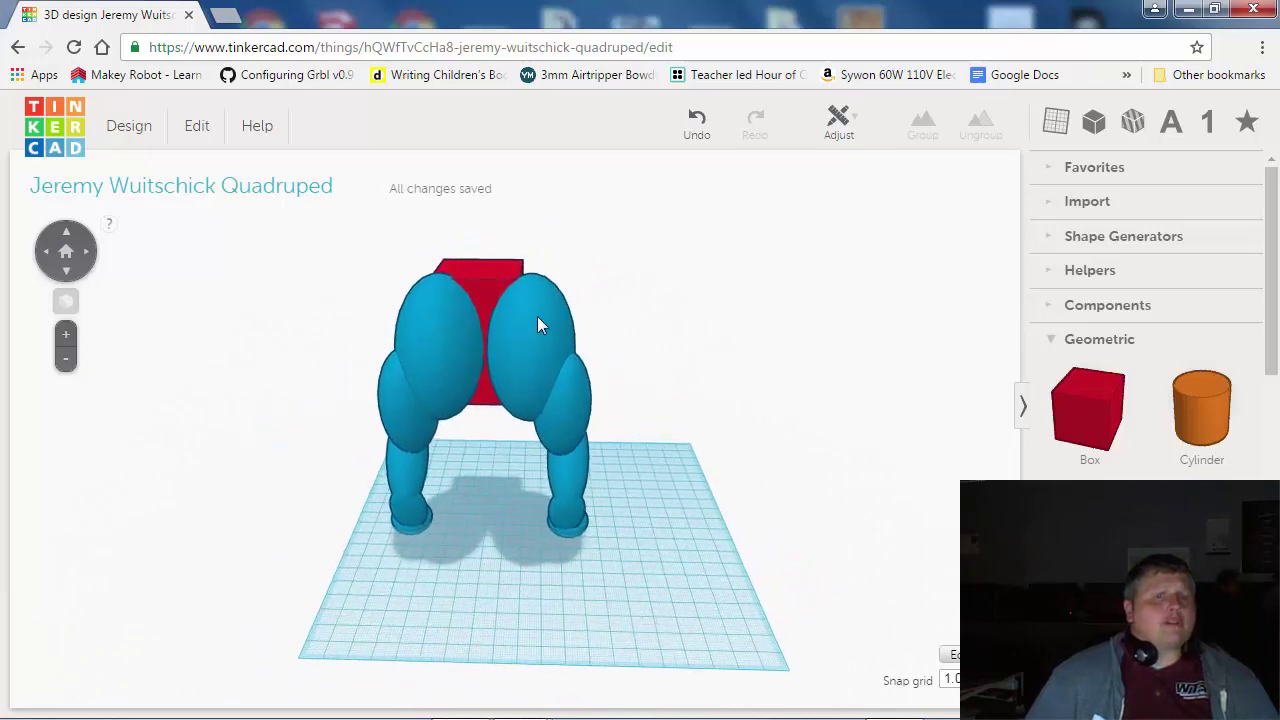
Select the right blue leg and nudge it one step left toward the body
click(538, 323)
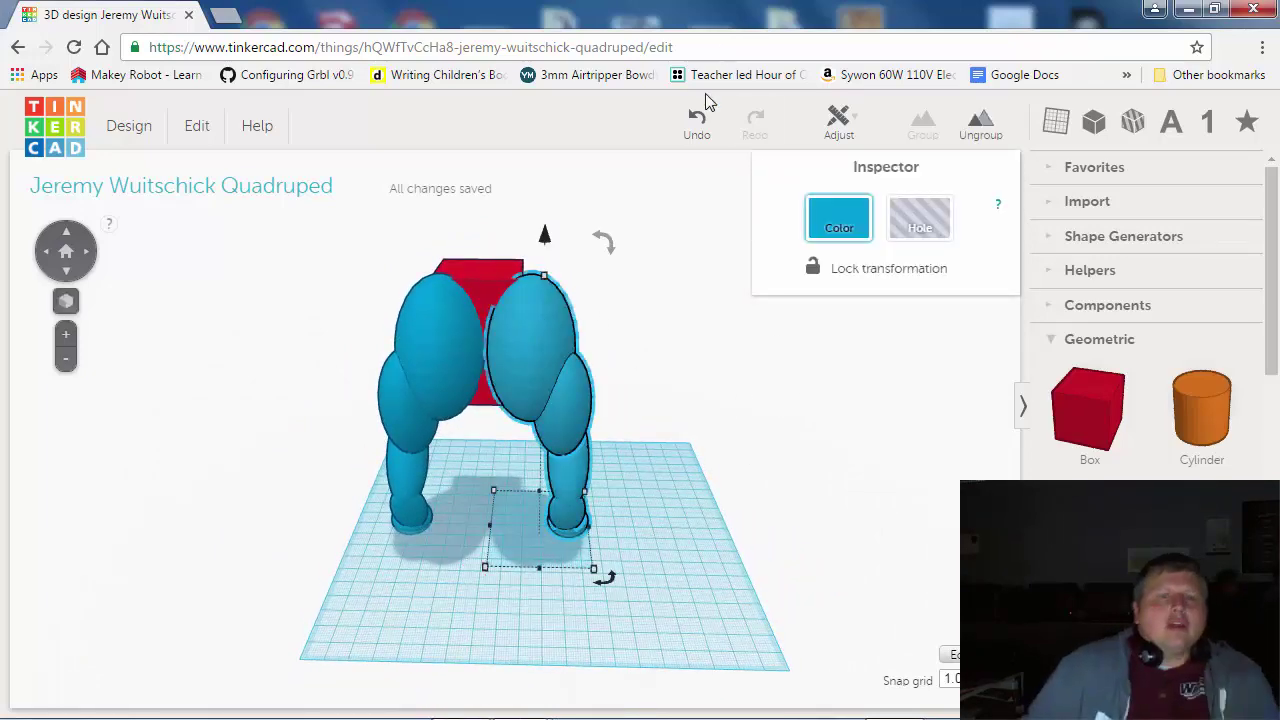
right_drag(623, 246, 548, 359)
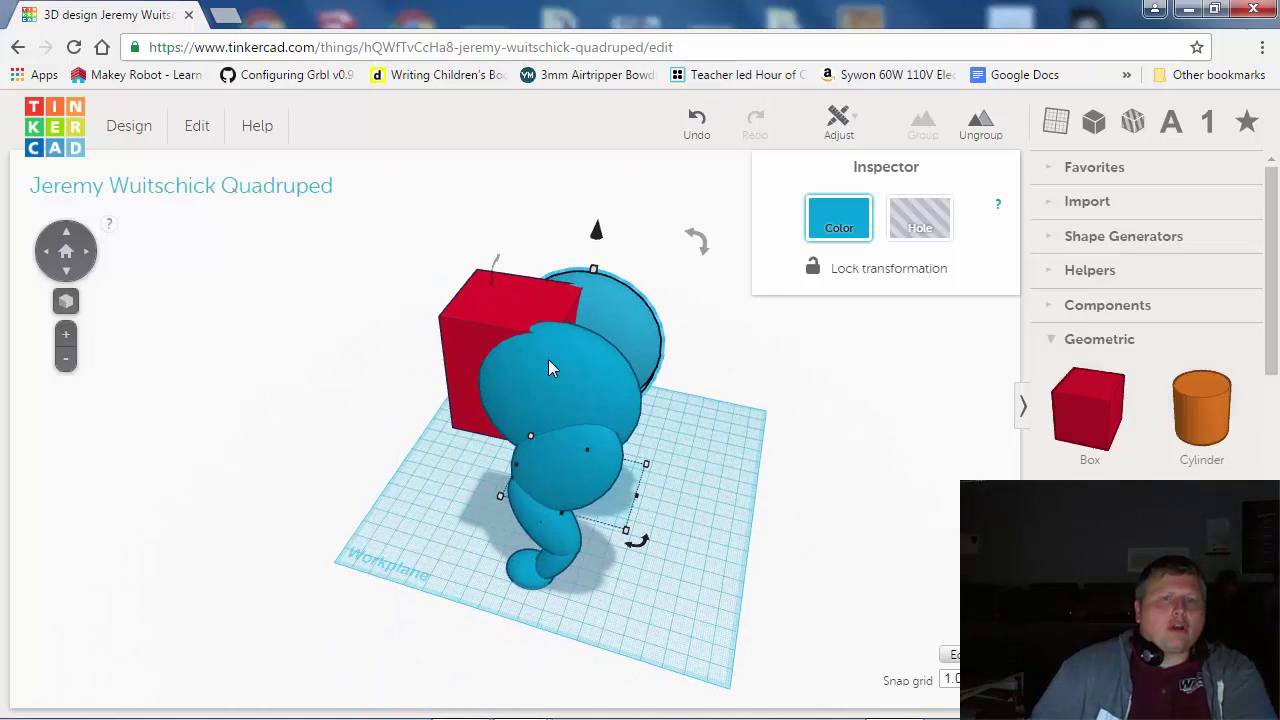
scroll(548, 359, up, 5)
right_drag(487, 491, 490, 327)
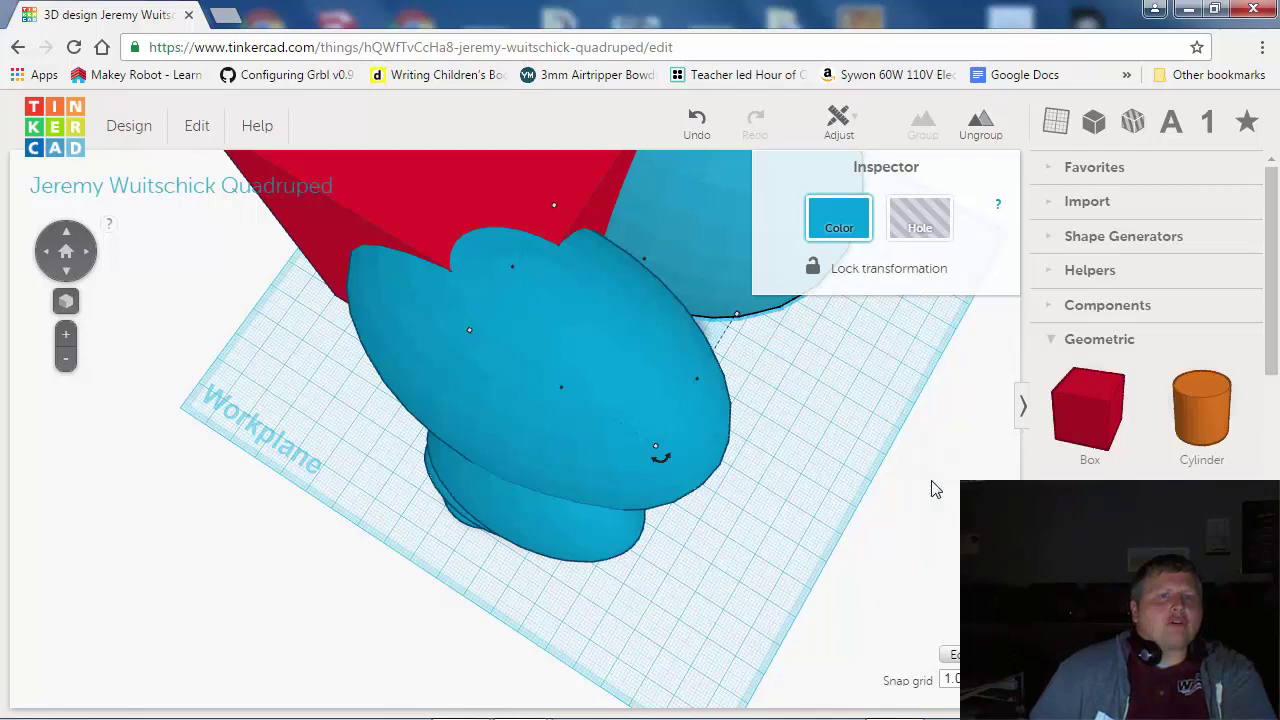
right_drag(810, 464, 796, 508)
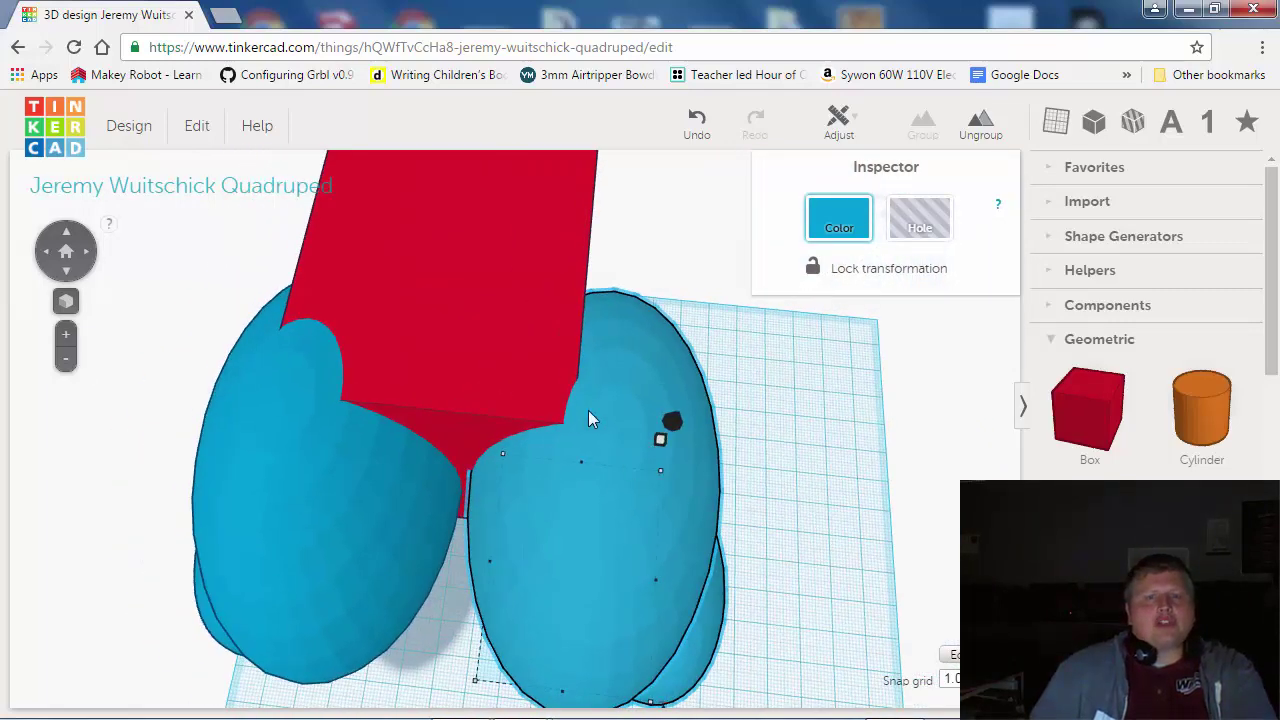
key(Left)
key(Left)
key(Left)
key(Left)
key(Left)
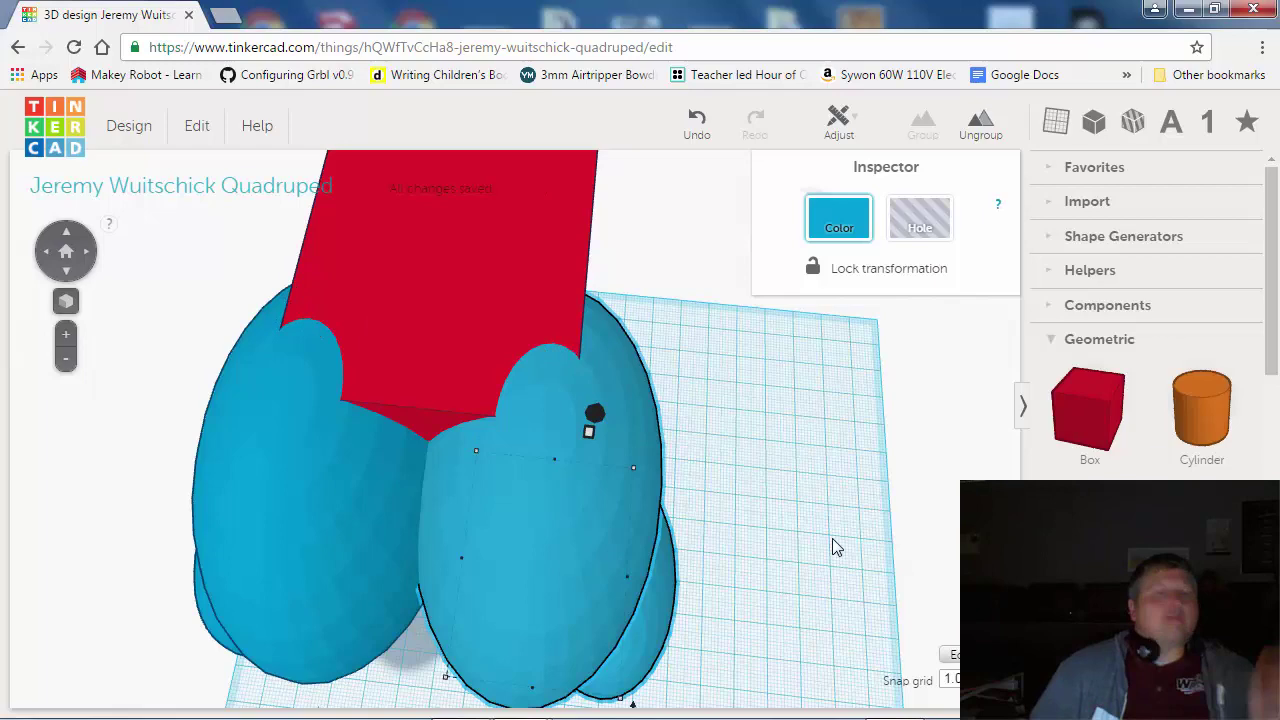
right_drag(833, 540, 640, 460)
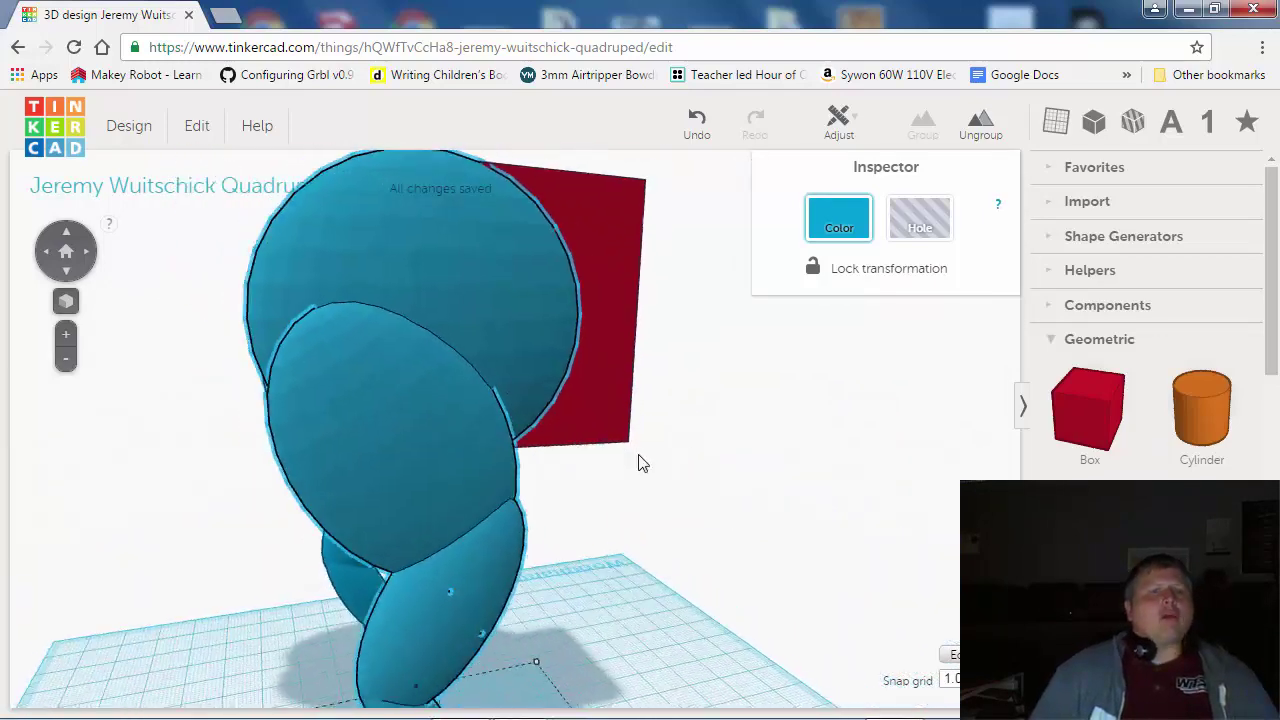
Move the two selected blue leg parts forward, rotate them about 16°, and nudge them left twice
scroll(645, 465, down, 5)
click(668, 458)
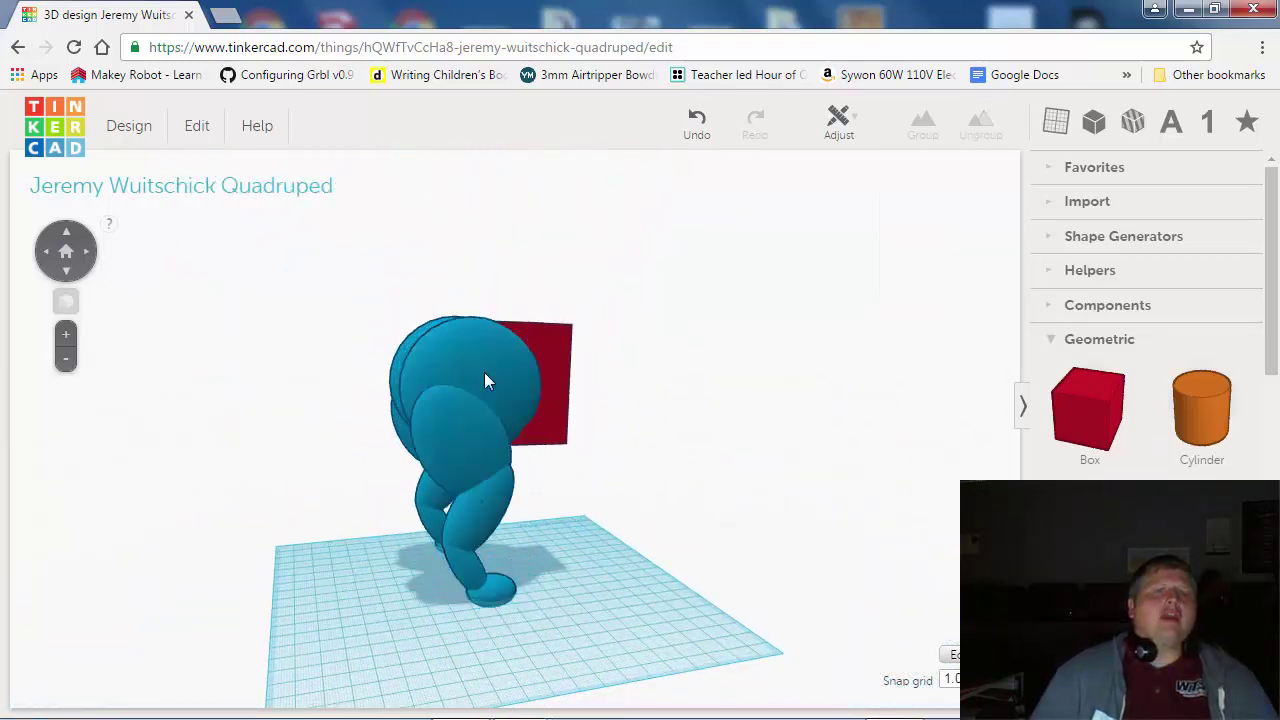
drag(484, 372, 484, 372)
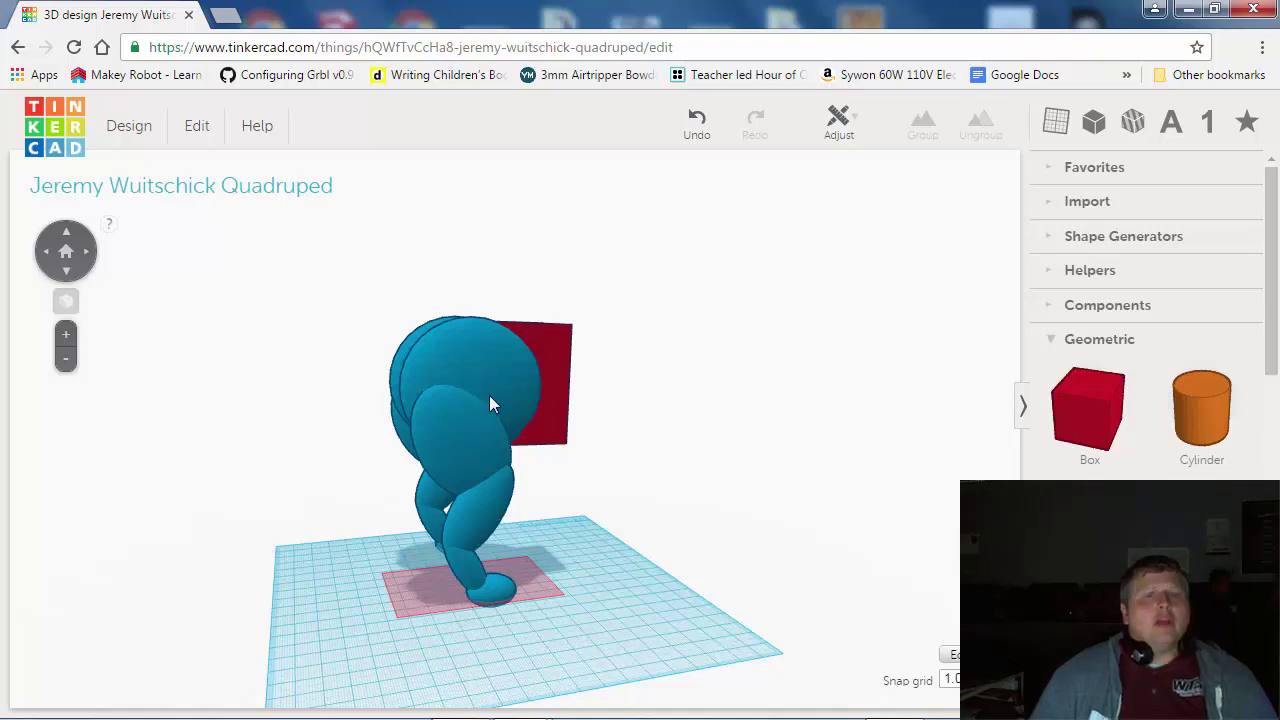
click(452, 450)
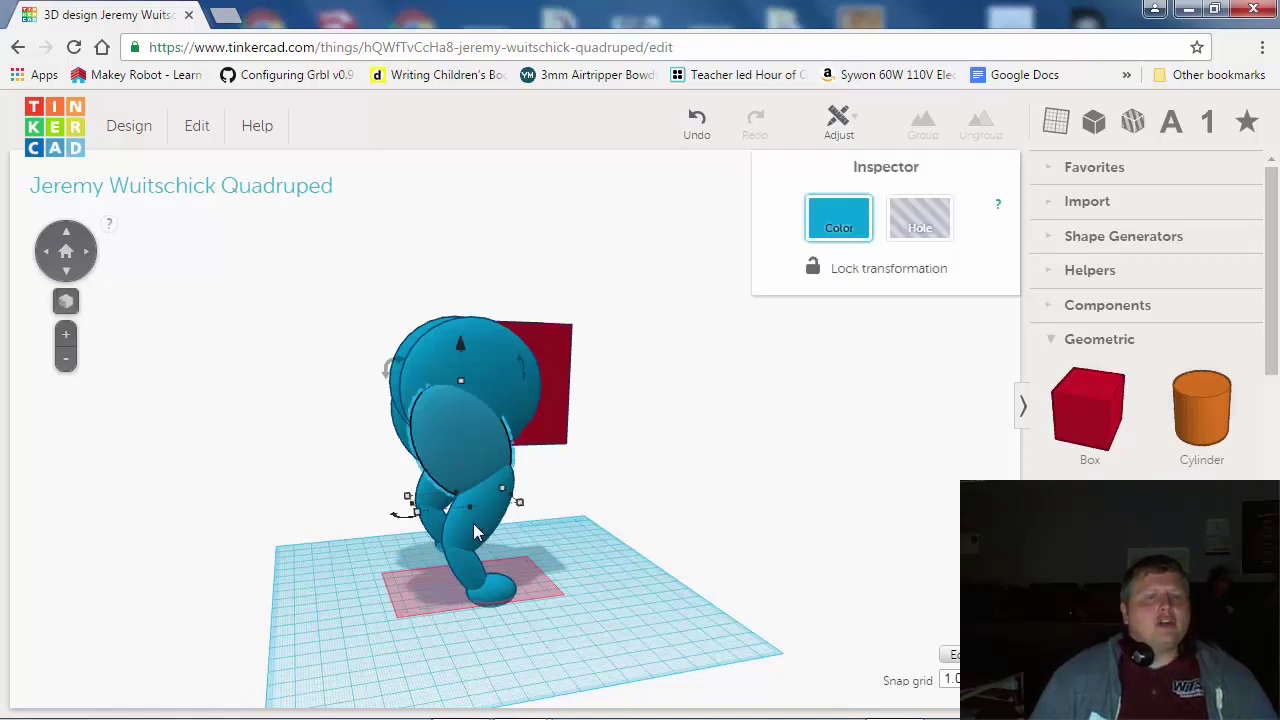
shift+click(475, 530)
drag(471, 580, 495, 597)
right_drag(700, 541, 577, 517)
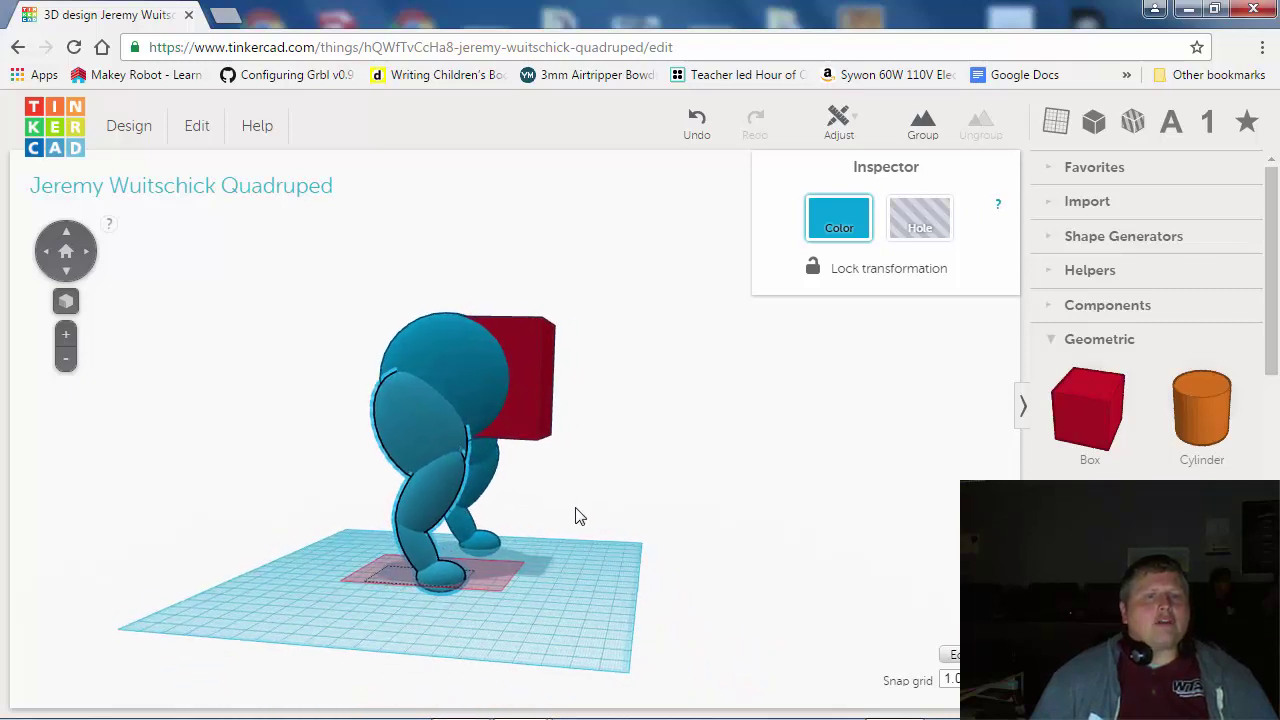
drag(496, 353, 620, 303)
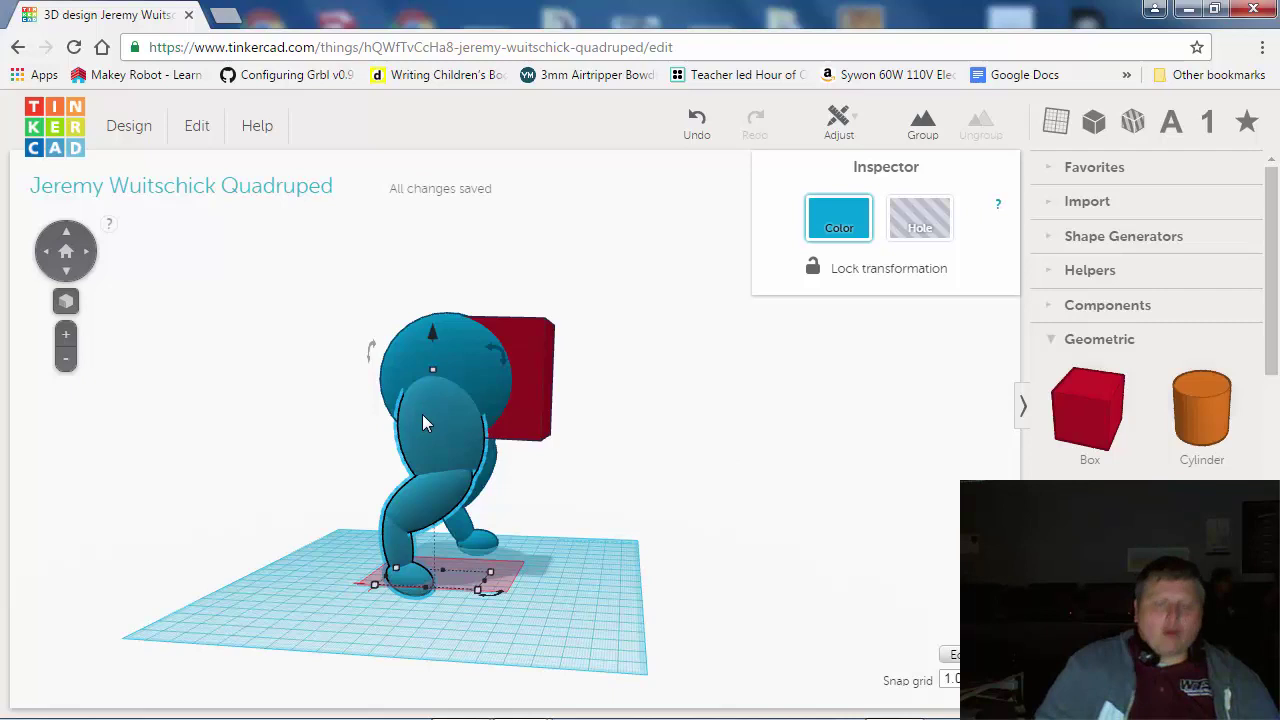
key(Left)
key(Left)
key(Left)
key(Left)
key(Left)
key(Left)
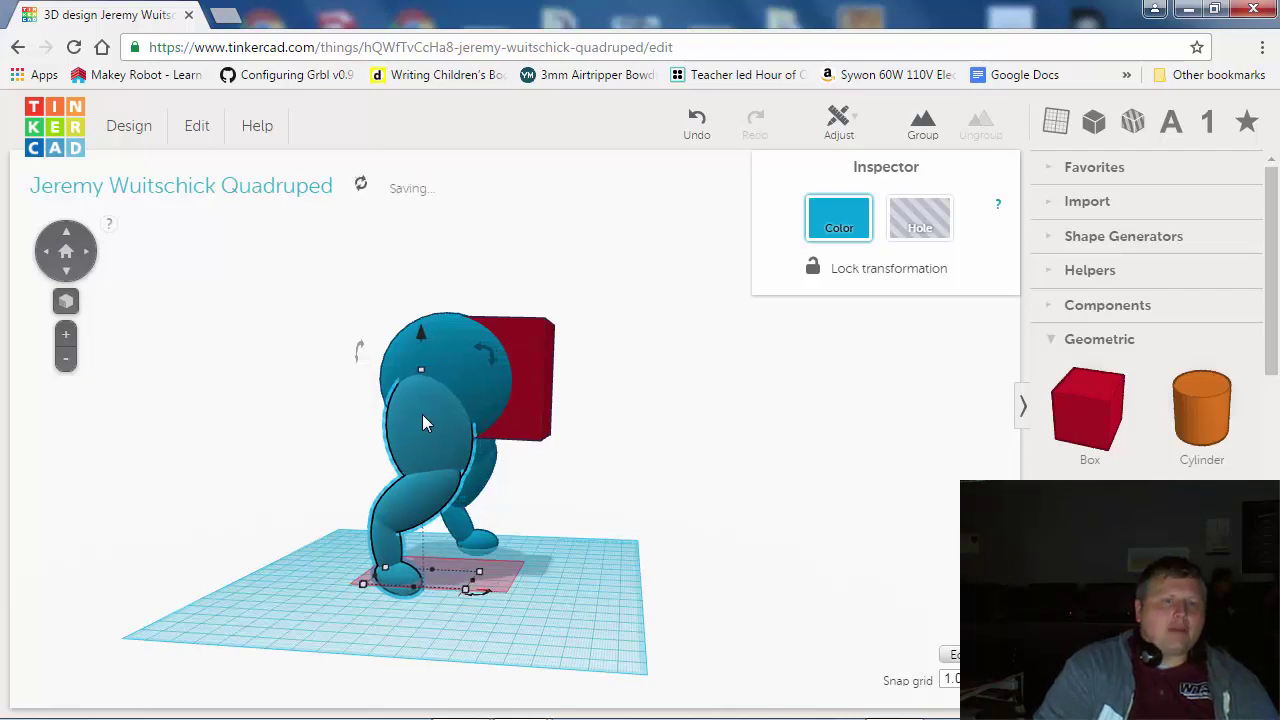
key(Left)
key(Left)
key(Left)
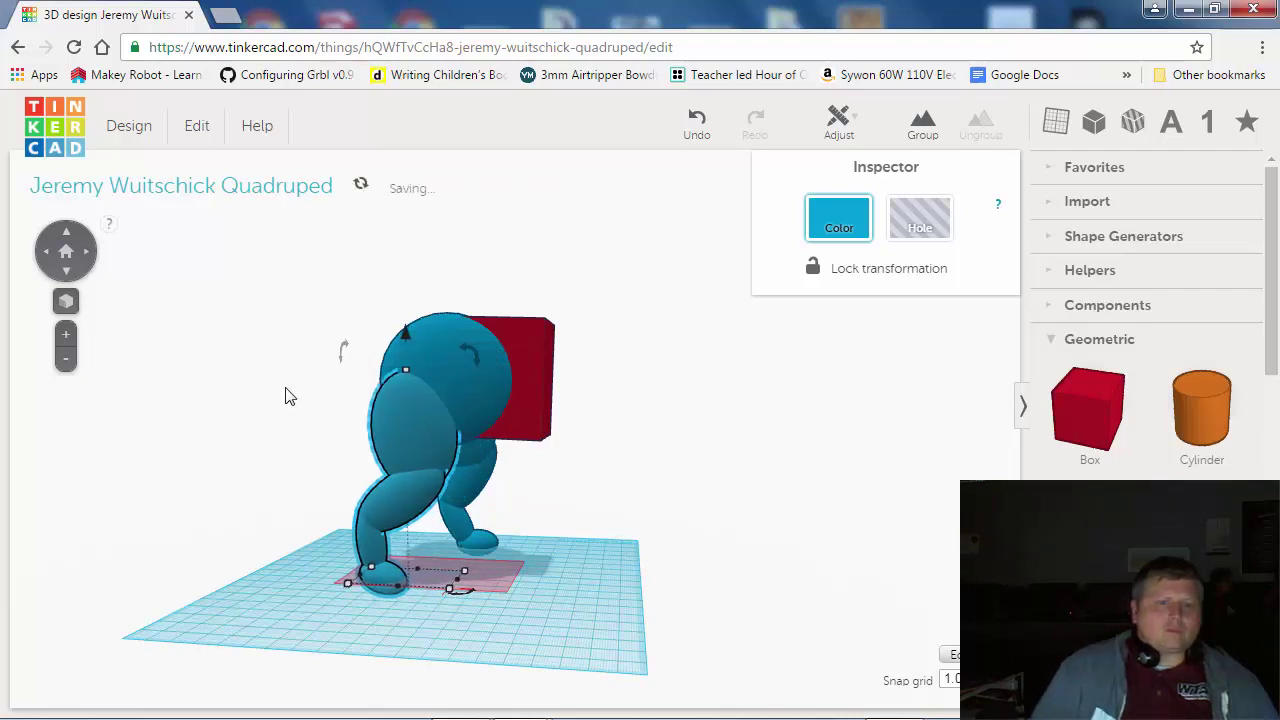
right_drag(286, 394, 289, 474)
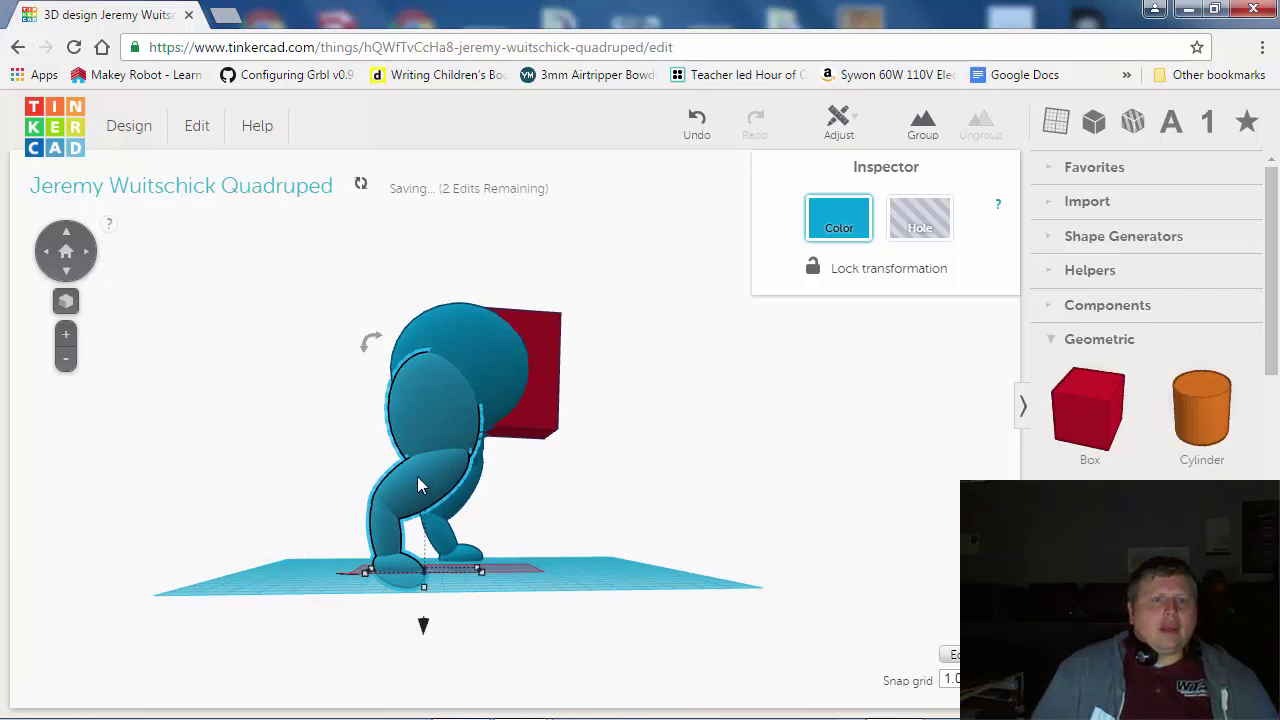
Tilt the front foot and leg about 13°, shift them forward, and lift them about 4 mm
click(623, 514)
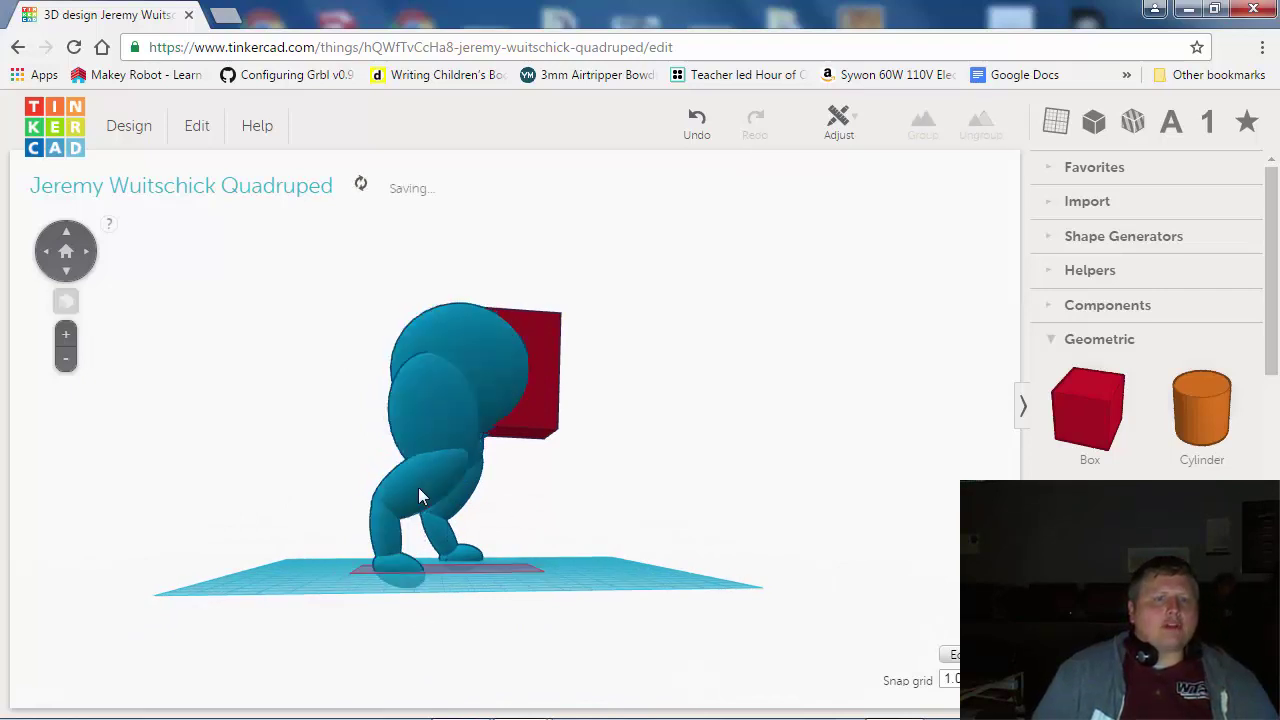
click(388, 562)
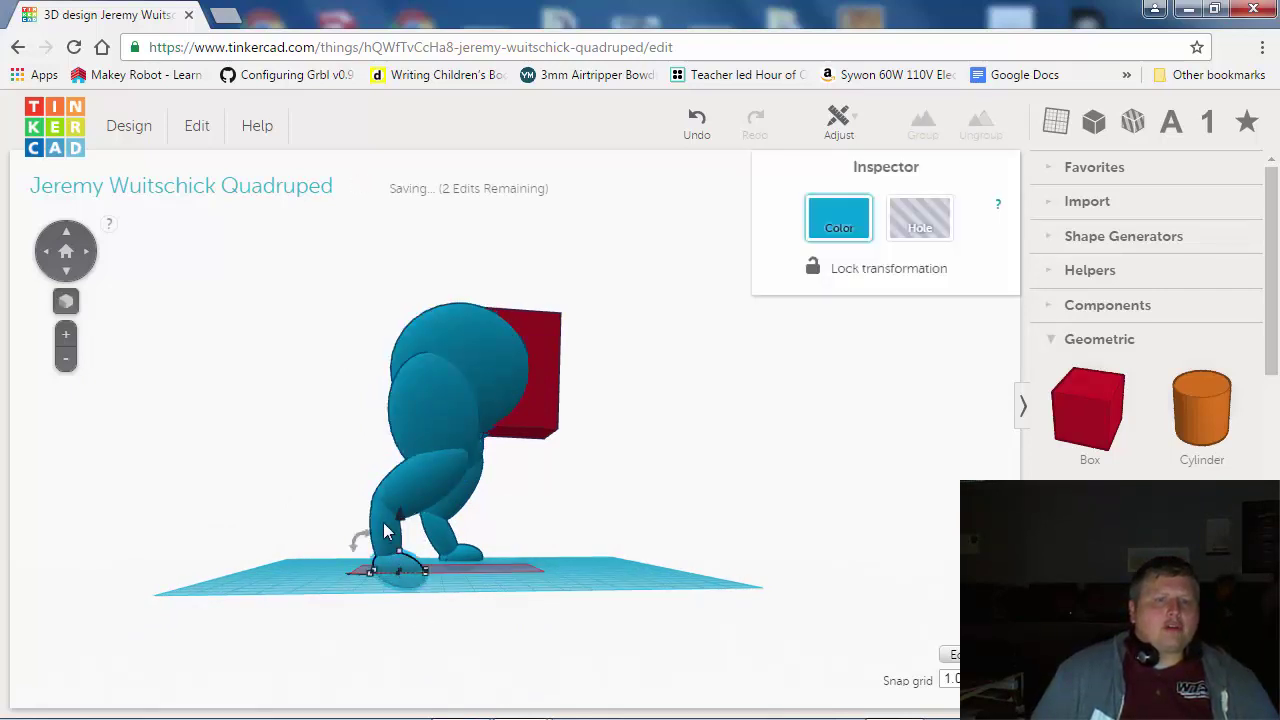
shift+click(433, 470)
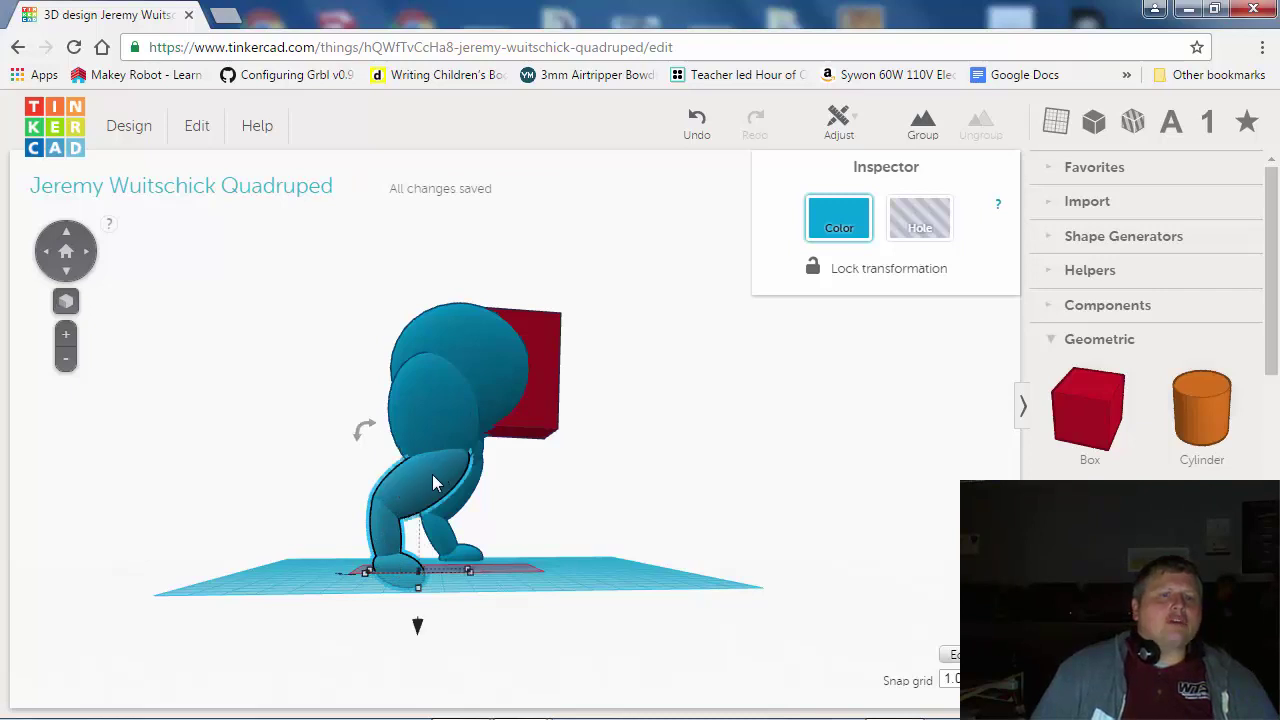
drag(360, 437, 337, 357)
key(Left)
key(Left)
key(Left)
key(Left)
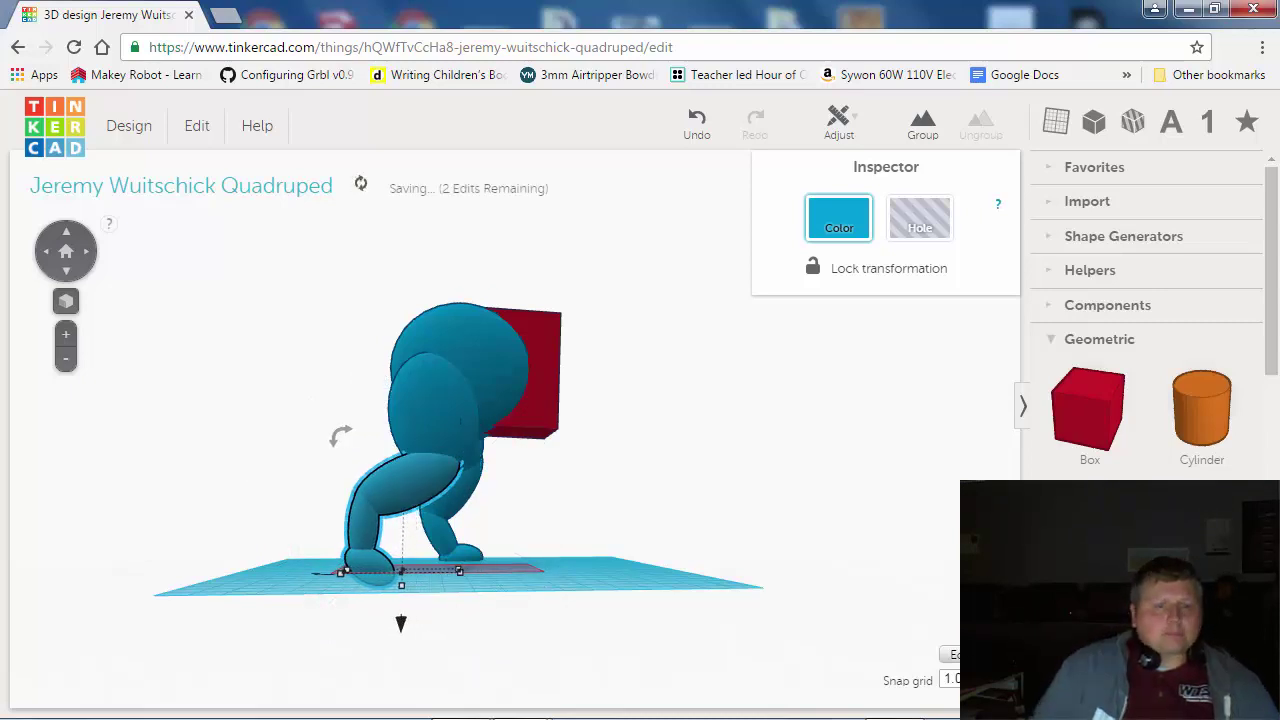
mouse_move(402, 624)
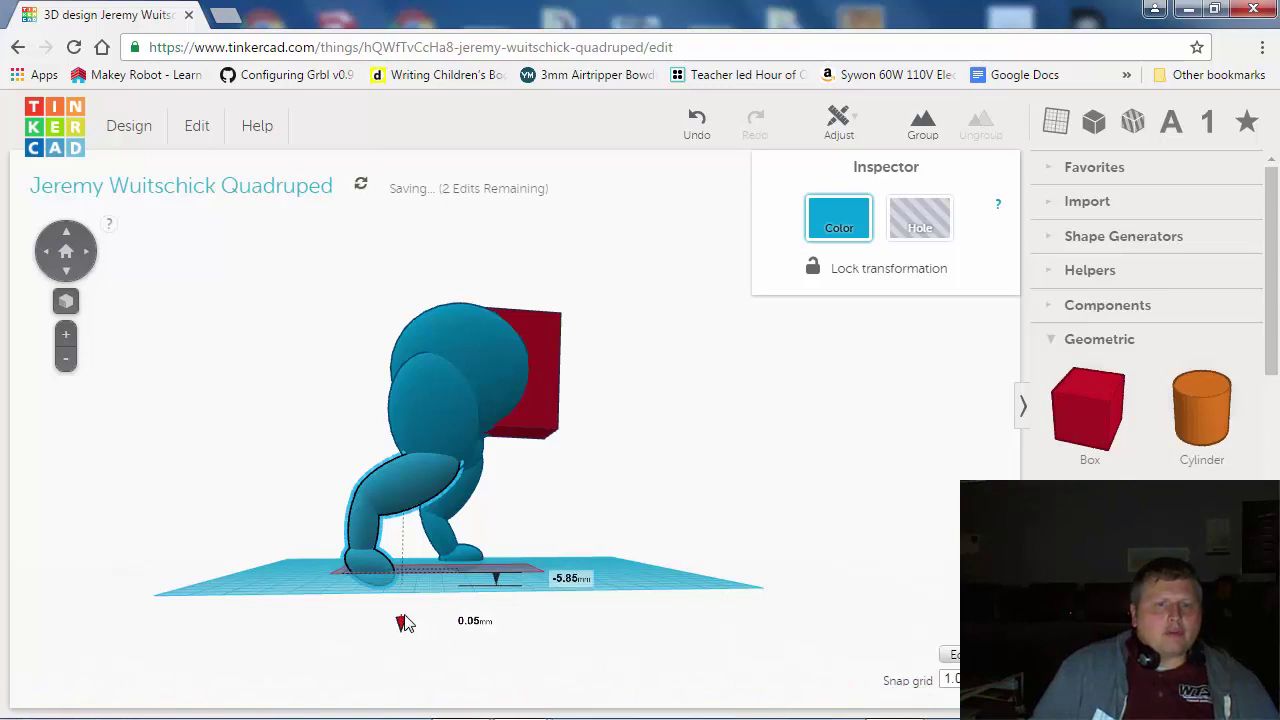
drag(402, 624, 404, 622)
click(820, 511)
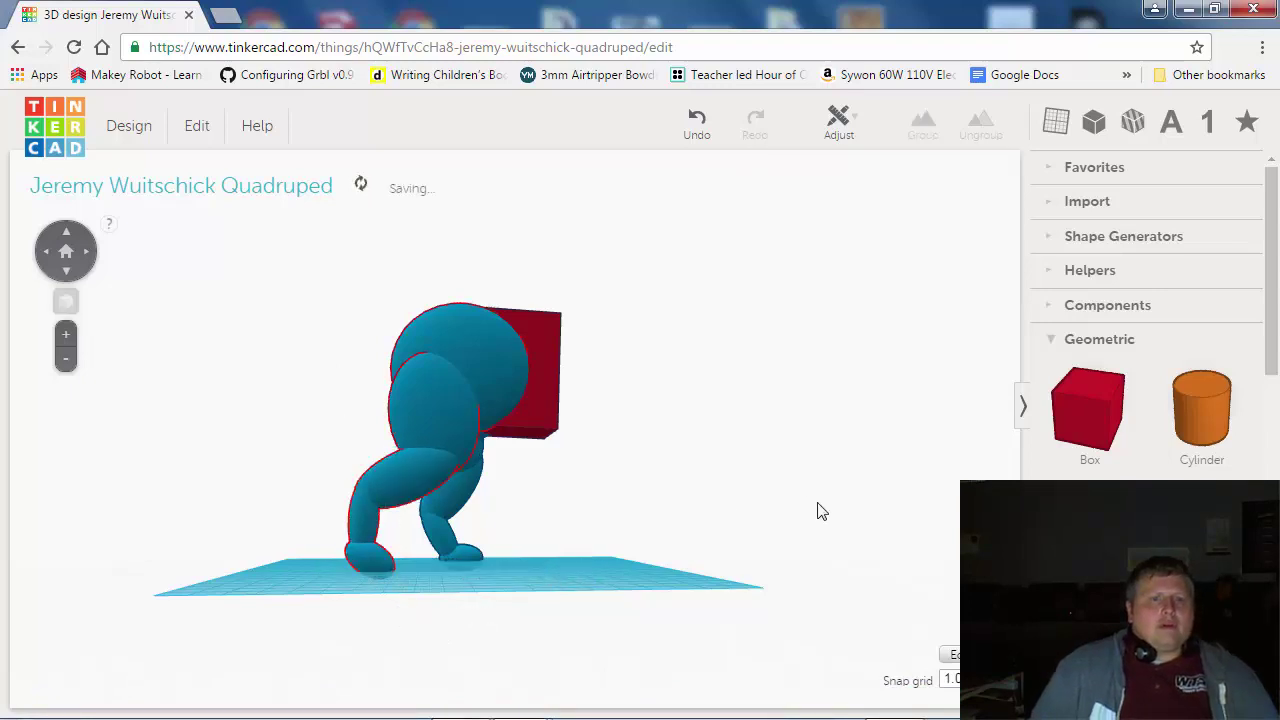
right_drag(820, 511, 435, 452)
click(435, 452)
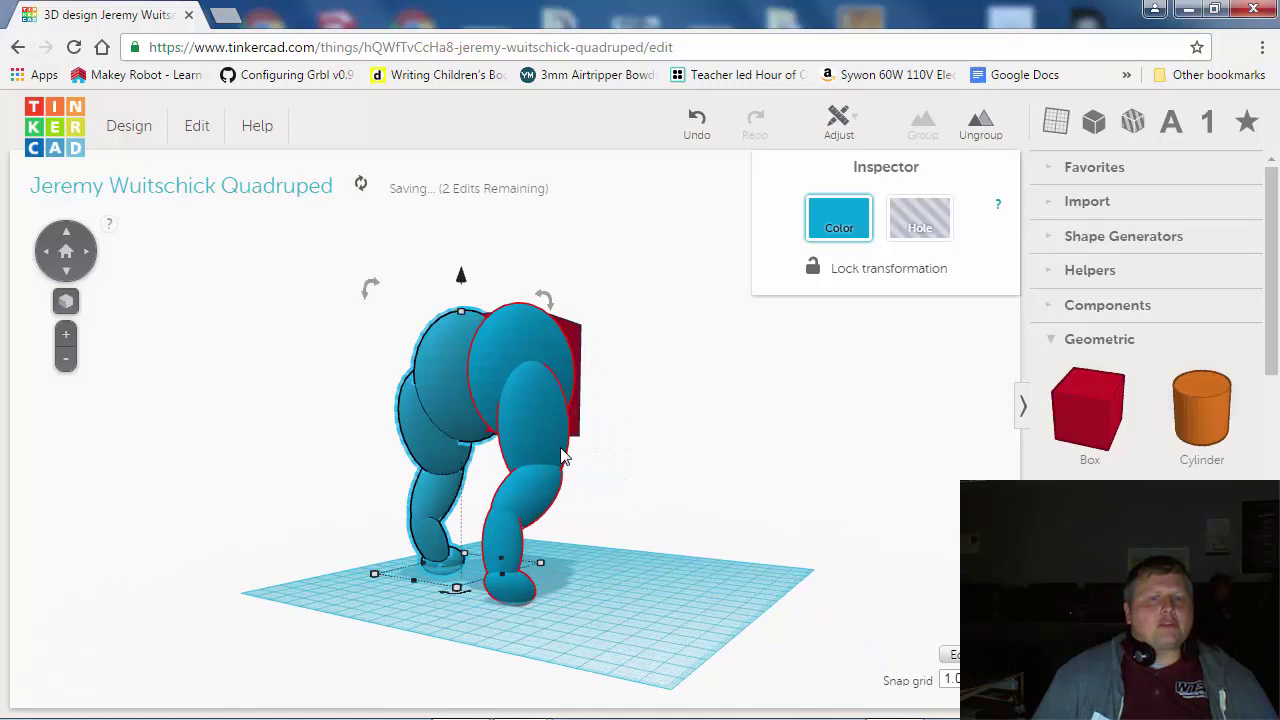
right_drag(462, 568, 506, 566)
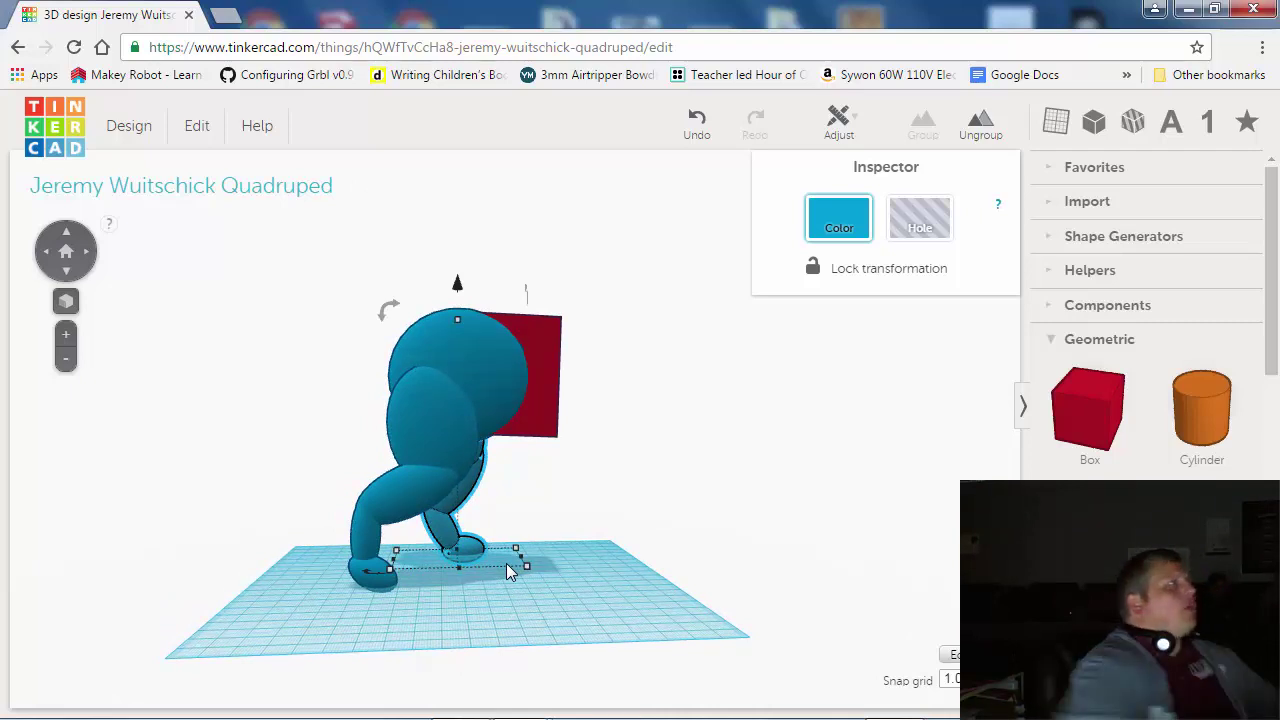
right_drag(603, 380, 883, 483)
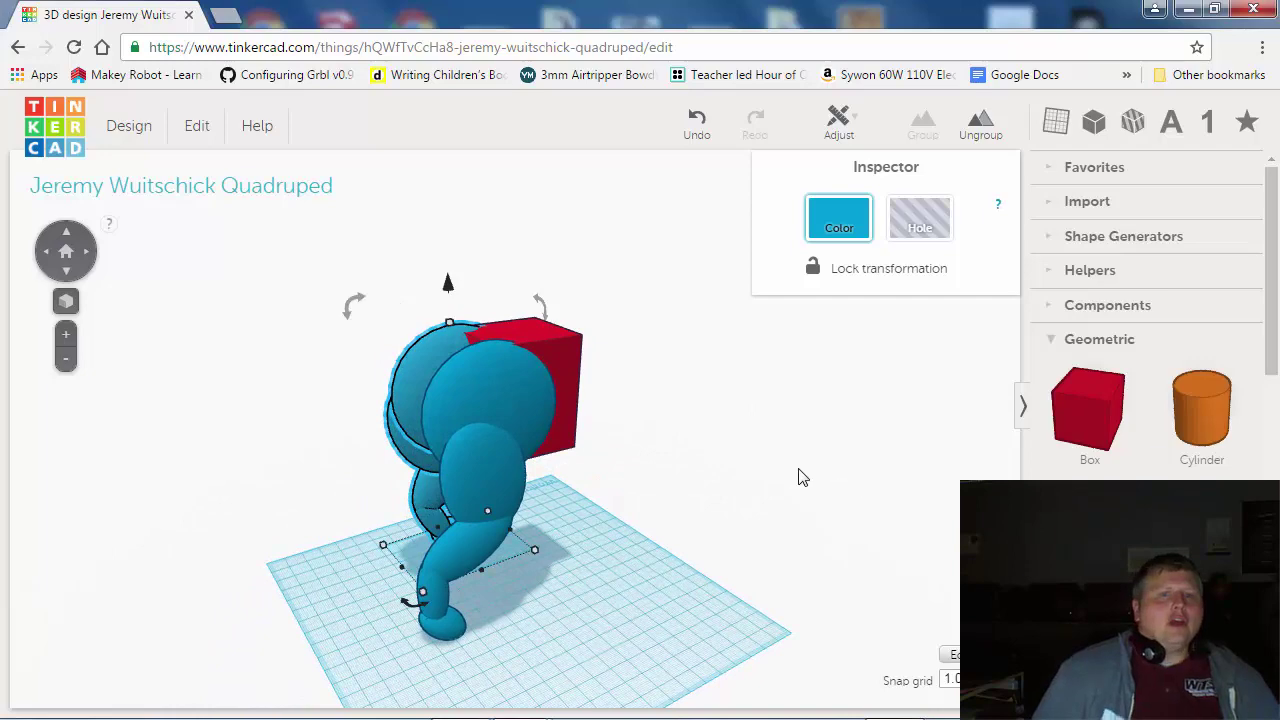
Delete the extra front leg and body part
click(812, 489)
click(521, 412)
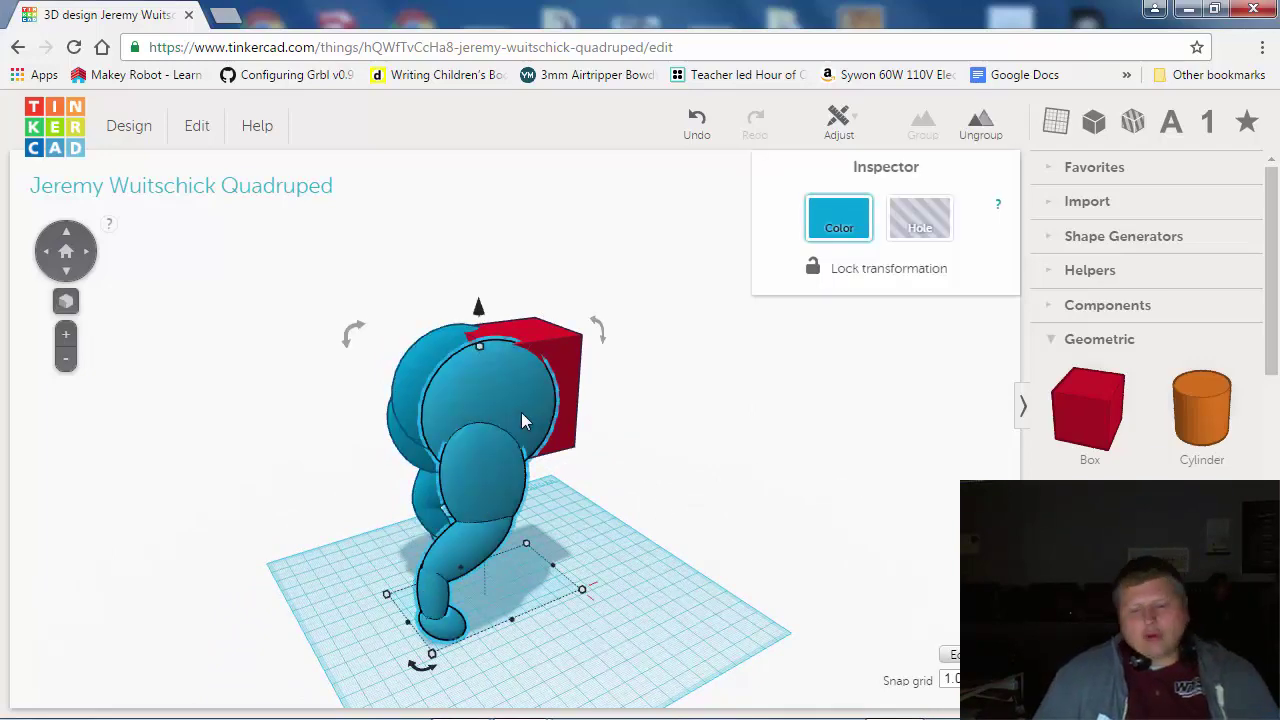
key(Delete)
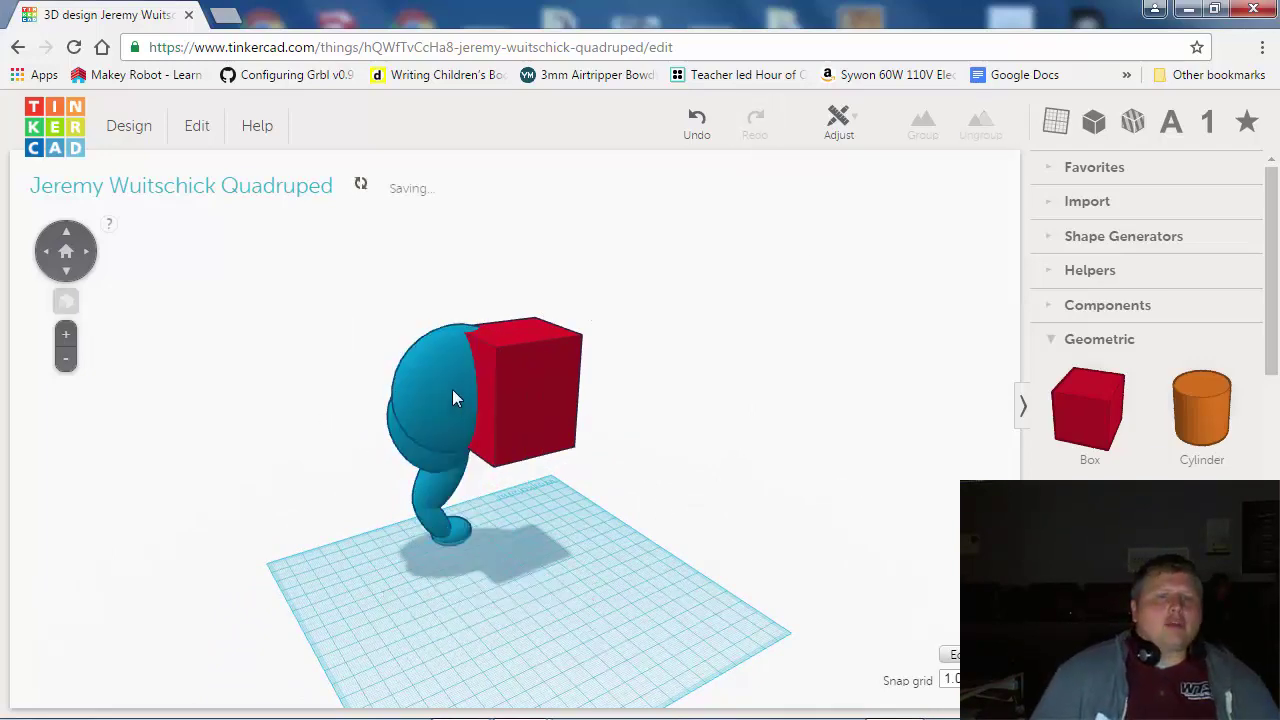
Duplicate the blue body and leg and shift the copy two nudges right
click(452, 389)
right_drag(646, 554, 658, 474)
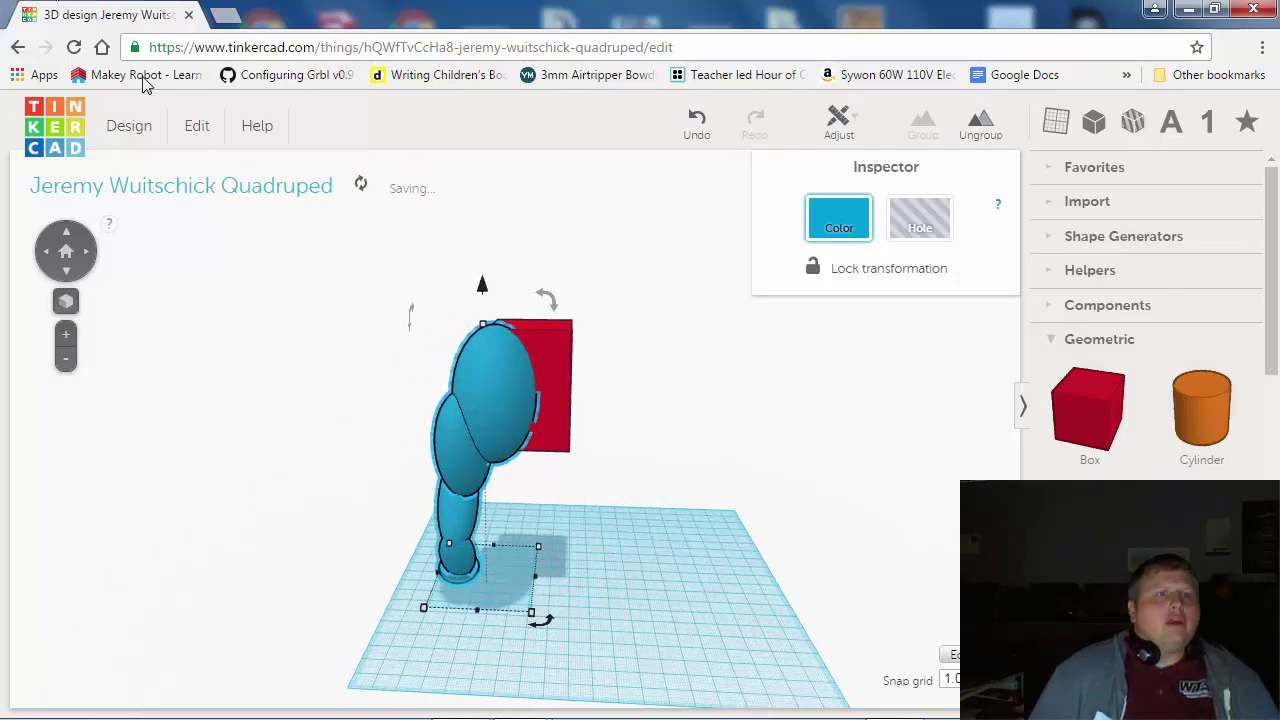
click(194, 128)
click(755, 473)
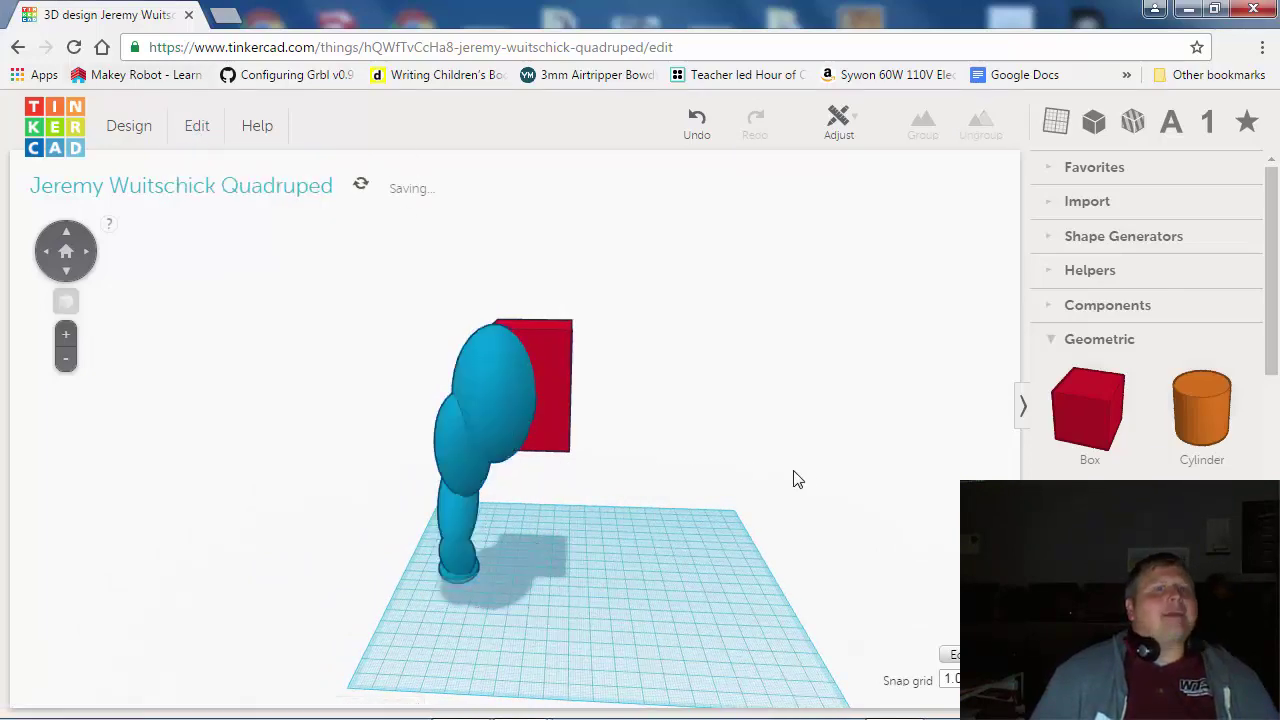
right_drag(797, 479, 517, 463)
click(476, 422)
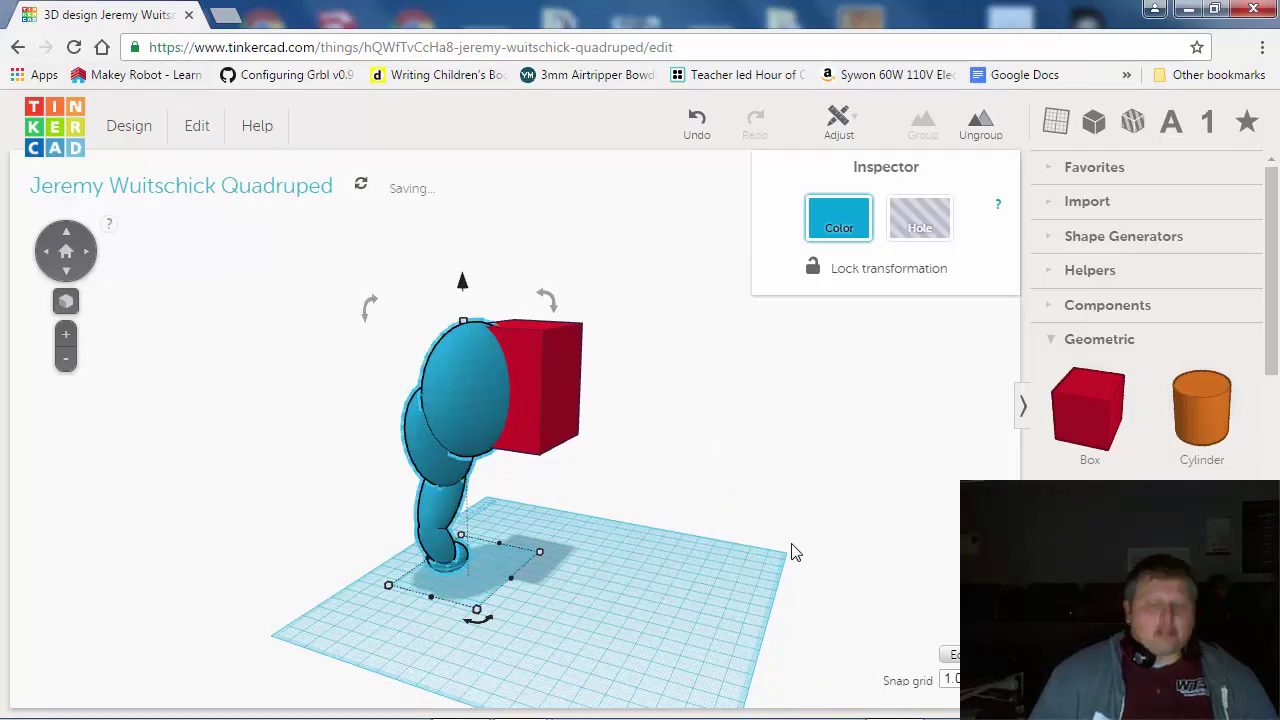
right_drag(791, 631, 863, 637)
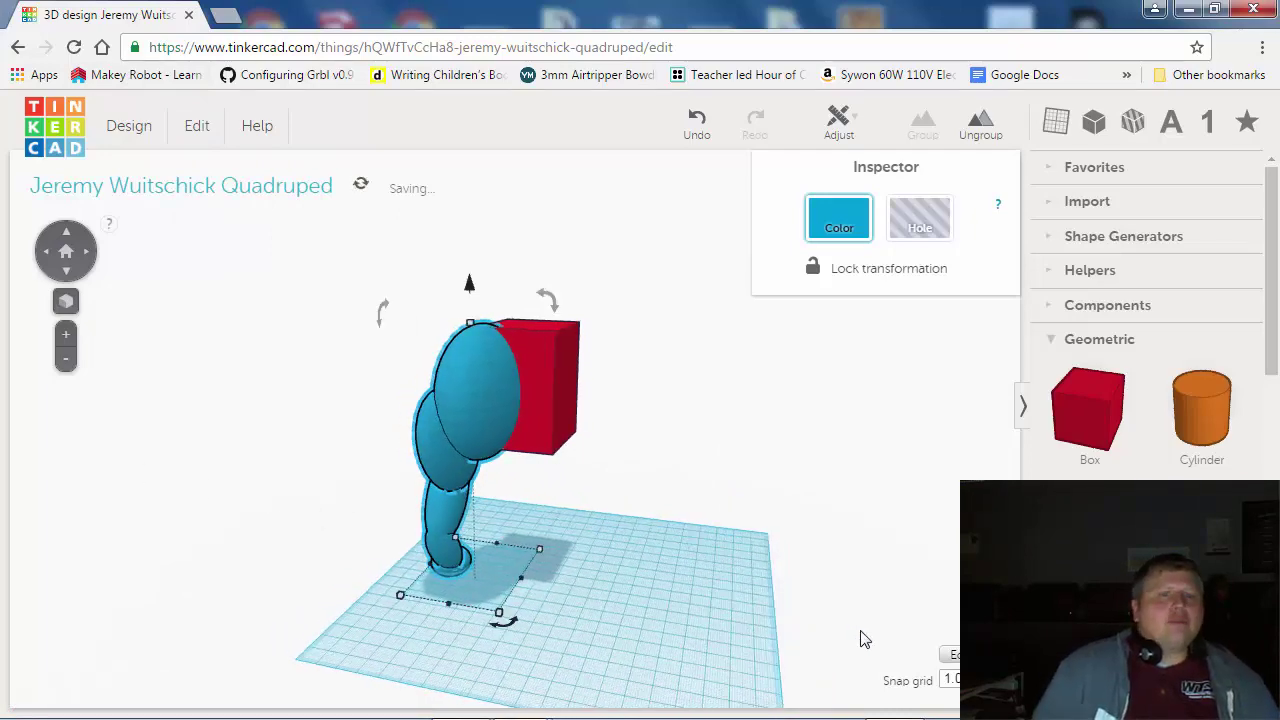
key(Right)
key(Right)
key(Right)
key(Right)
key(Right)
key(Right)
key(Right)
key(Right)
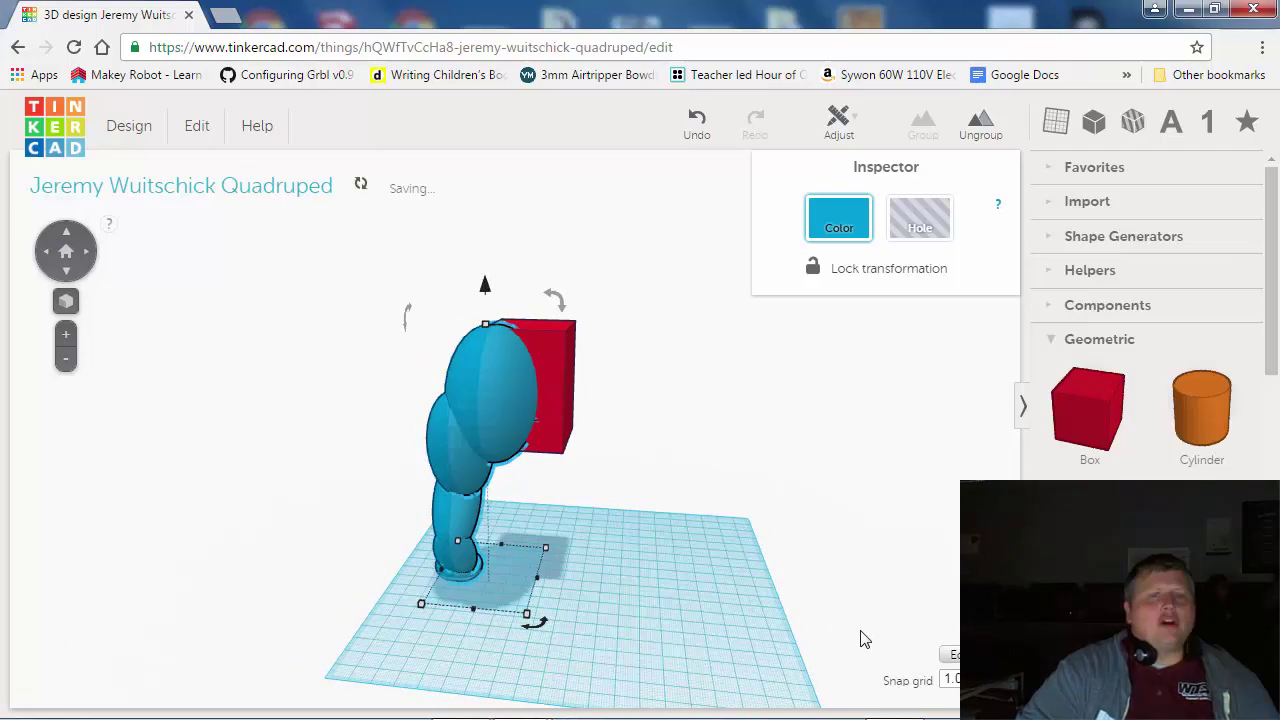
key(Right)
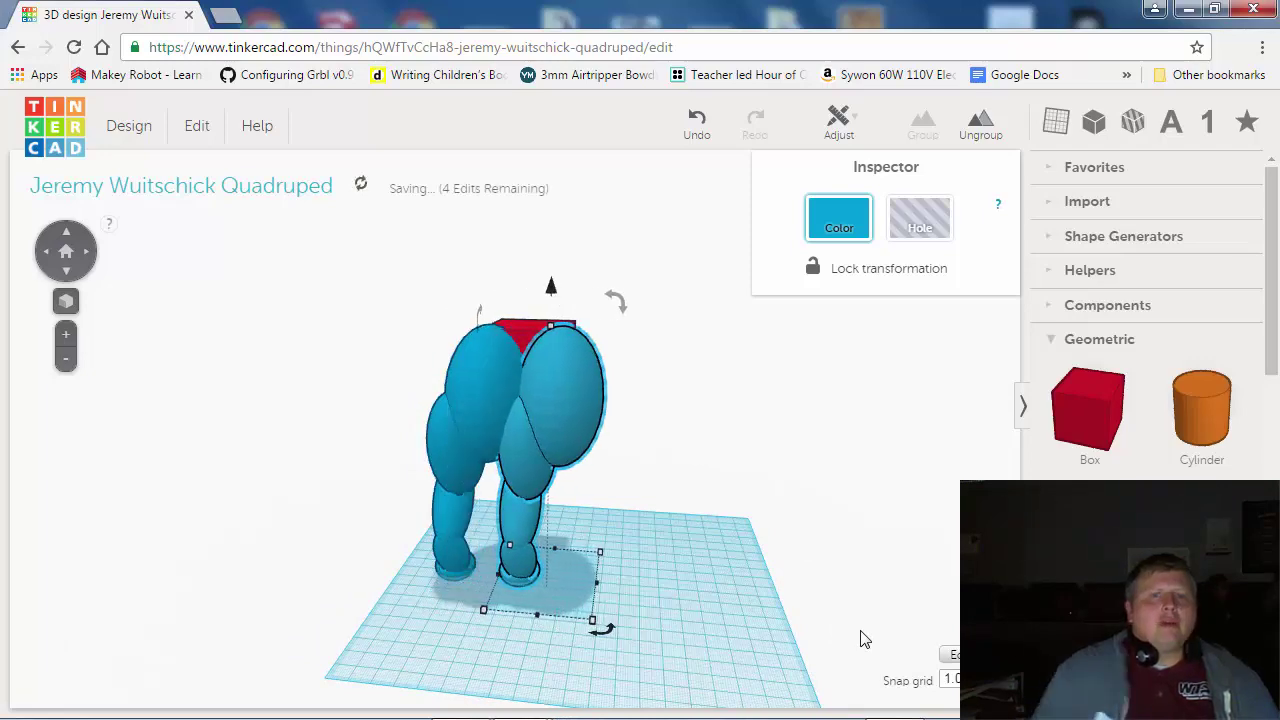
Mirror the copied leg and body left to right
click(836, 120)
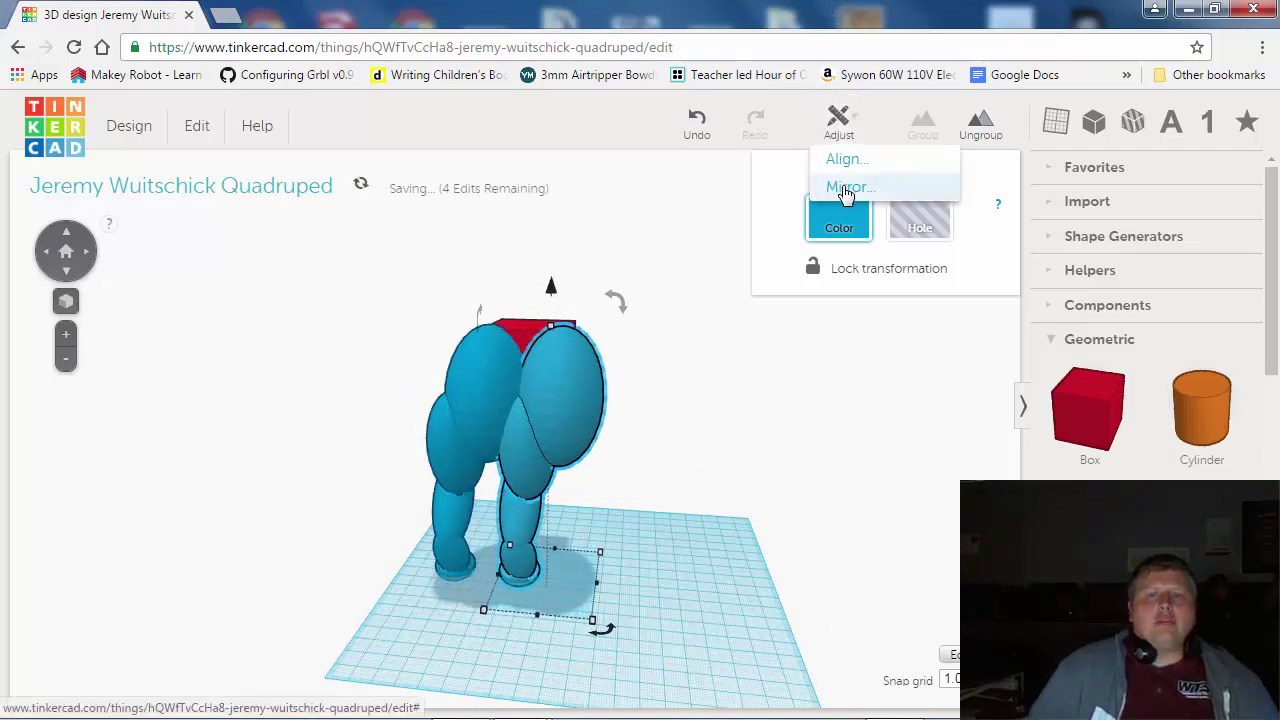
click(846, 191)
right_drag(676, 593, 504, 605)
click(563, 553)
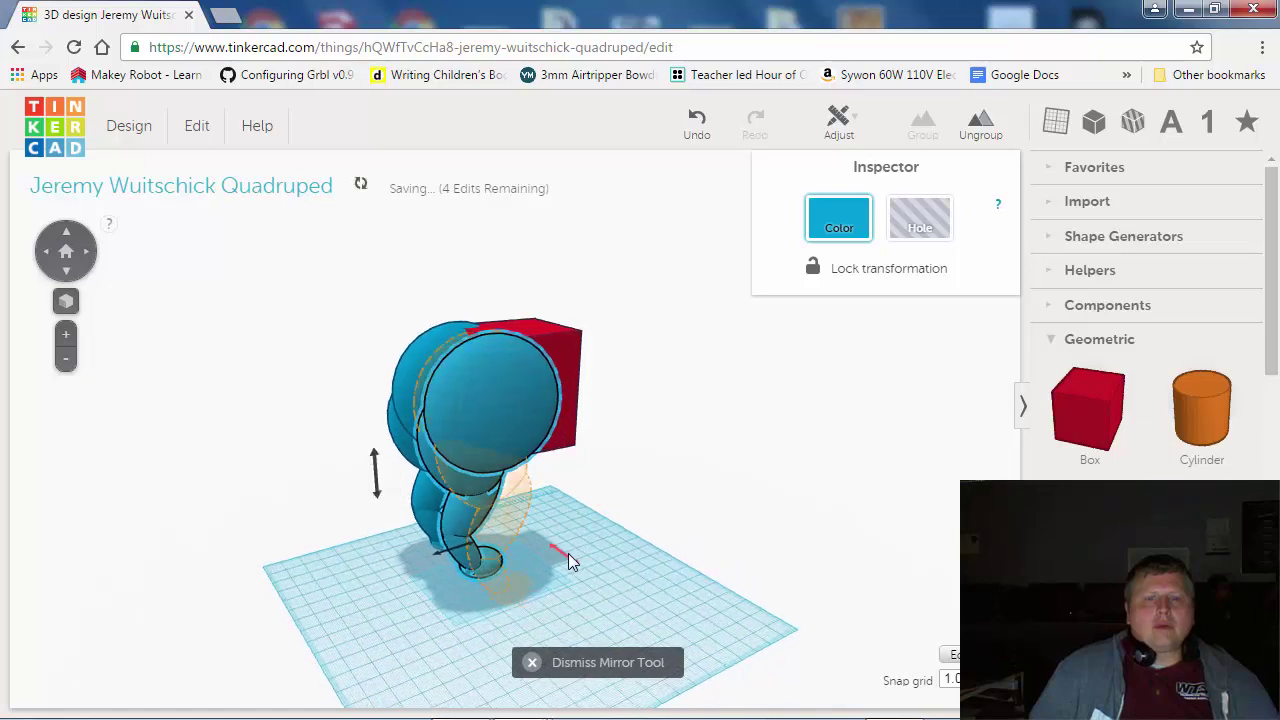
right_drag(563, 553, 454, 480)
Swing the mirrored leg set to about -35° and shift it left back under the body
click(455, 476)
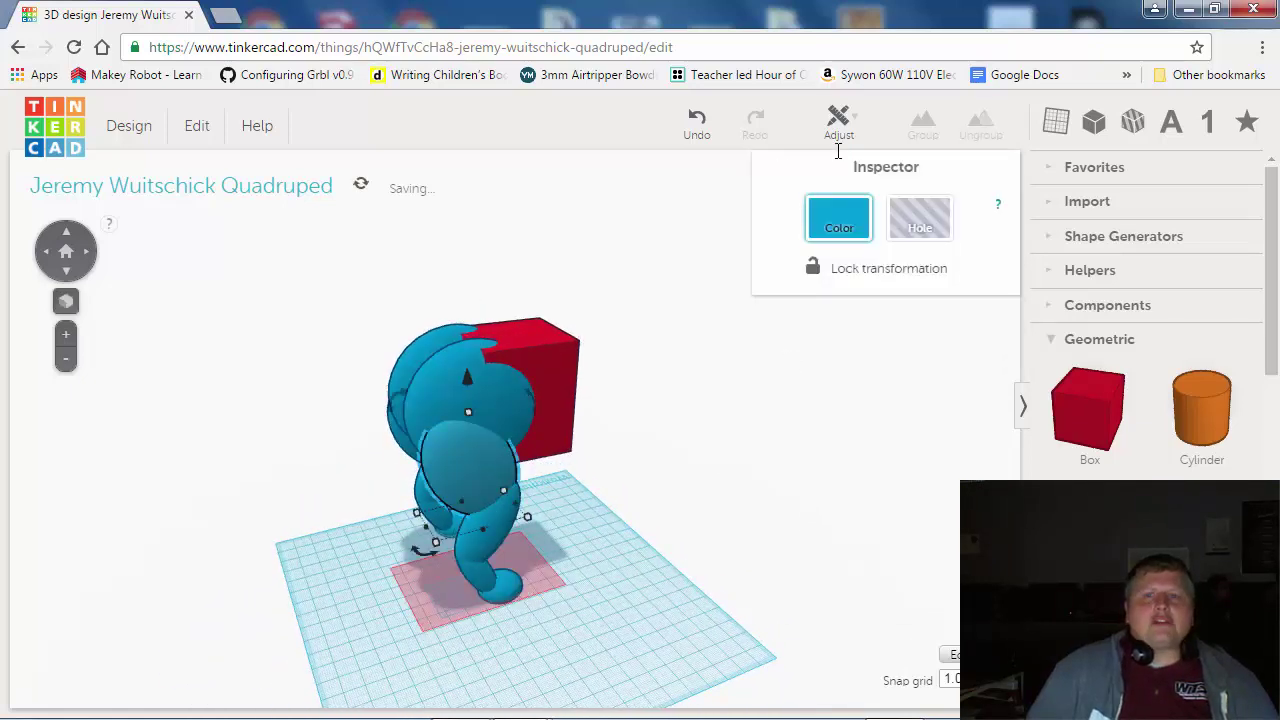
click(485, 578)
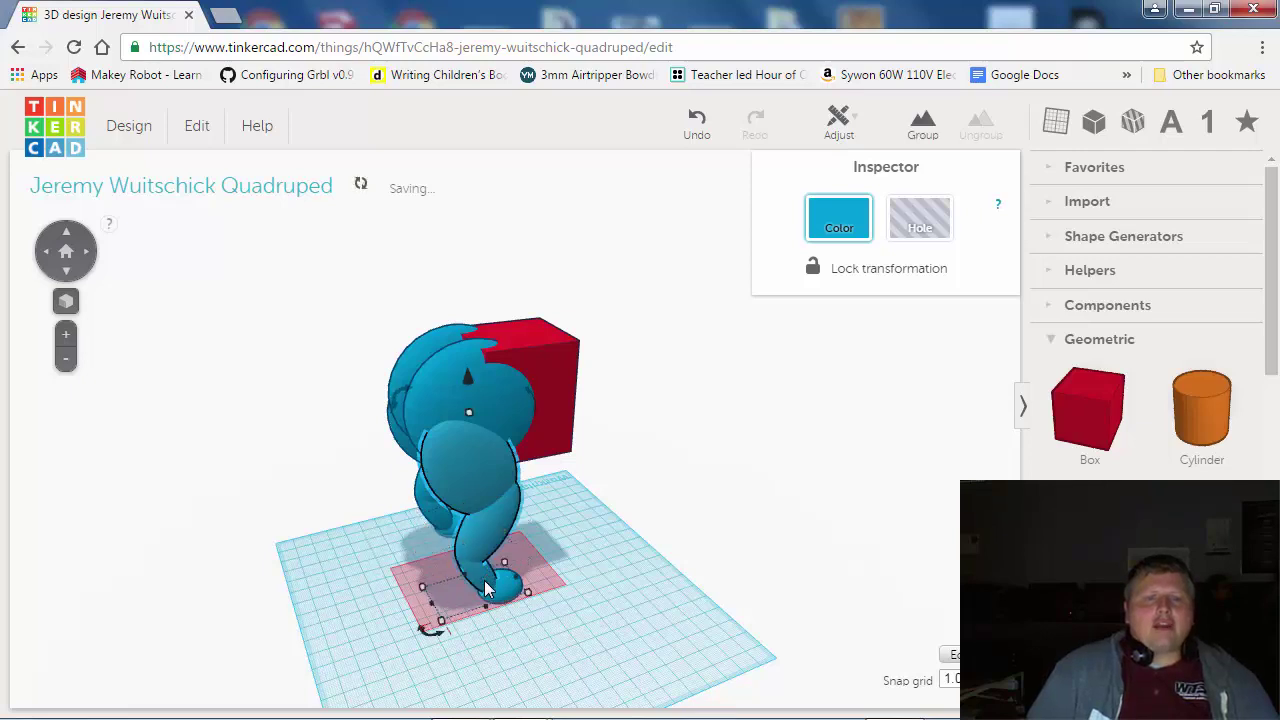
drag(502, 592, 508, 595)
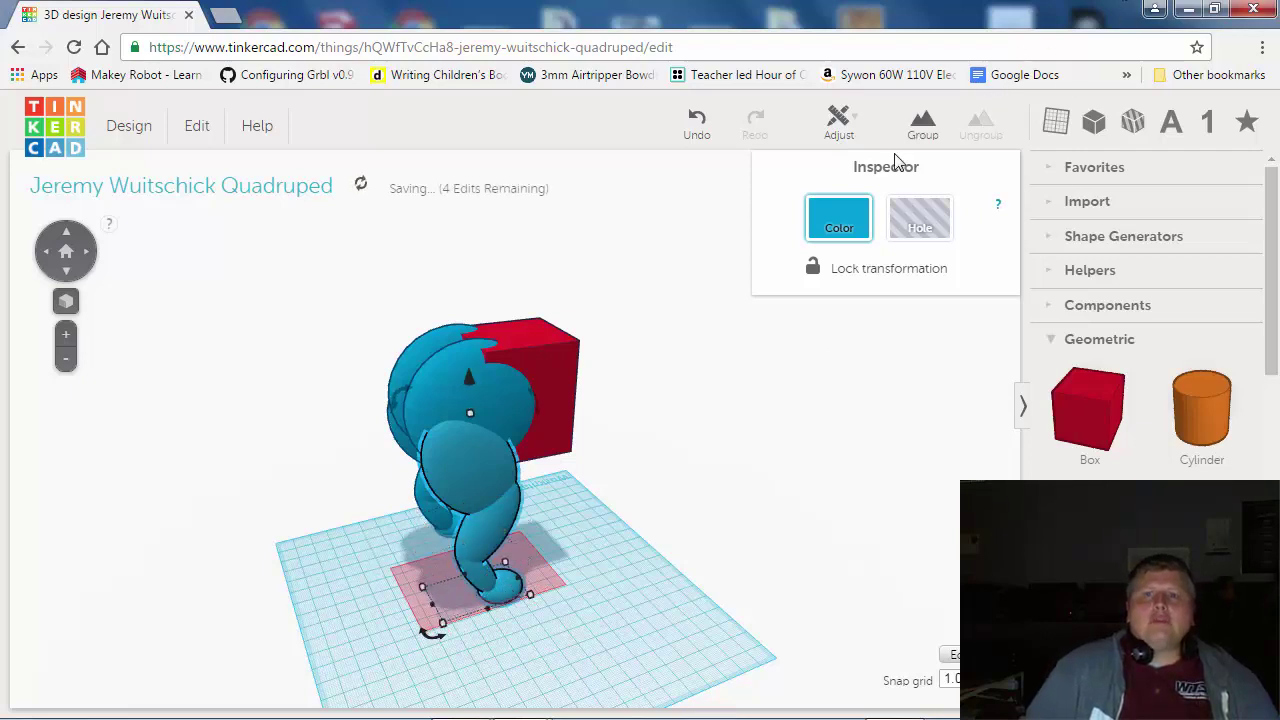
right_drag(628, 507, 386, 363)
mouse_move(386, 357)
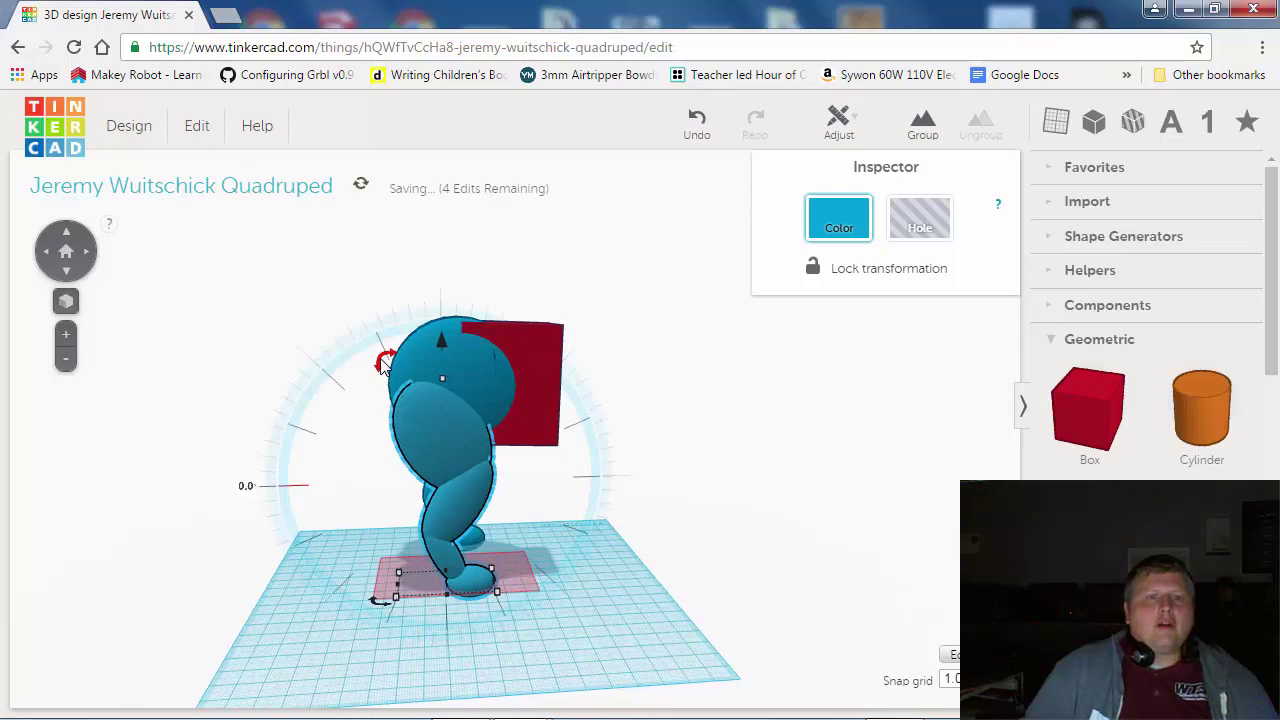
drag(380, 394, 422, 429)
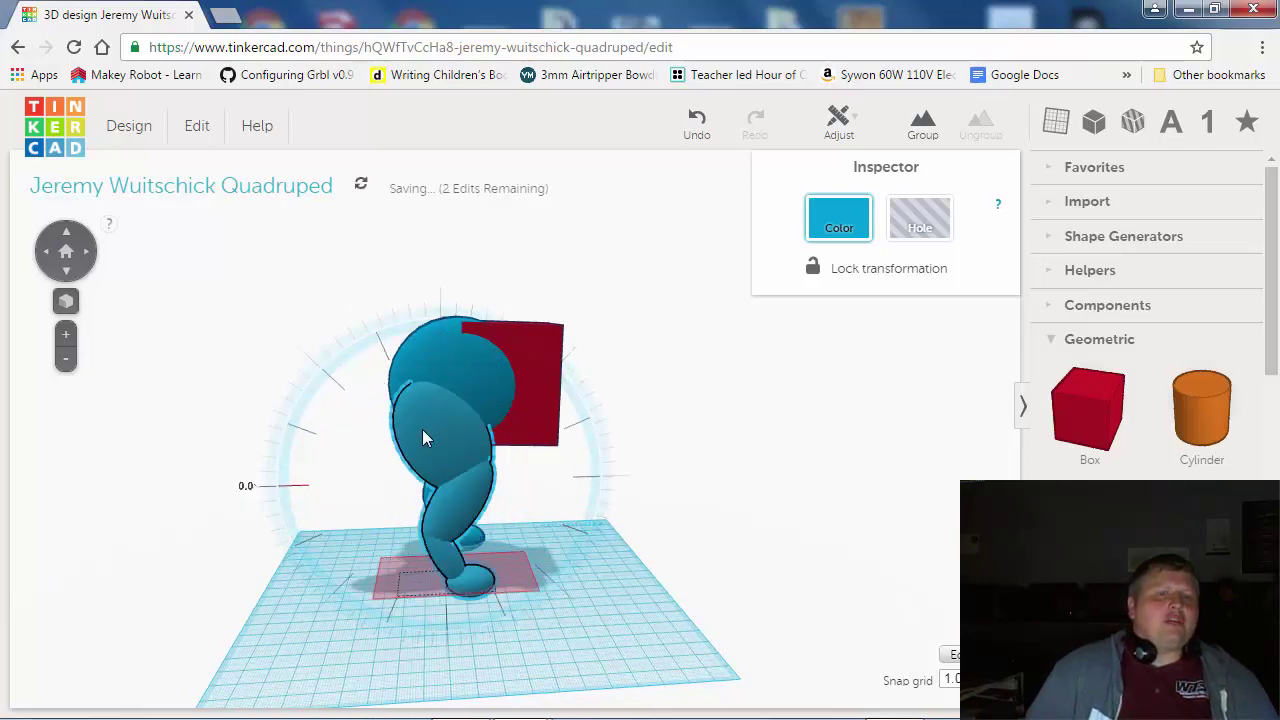
drag(379, 313, 481, 272)
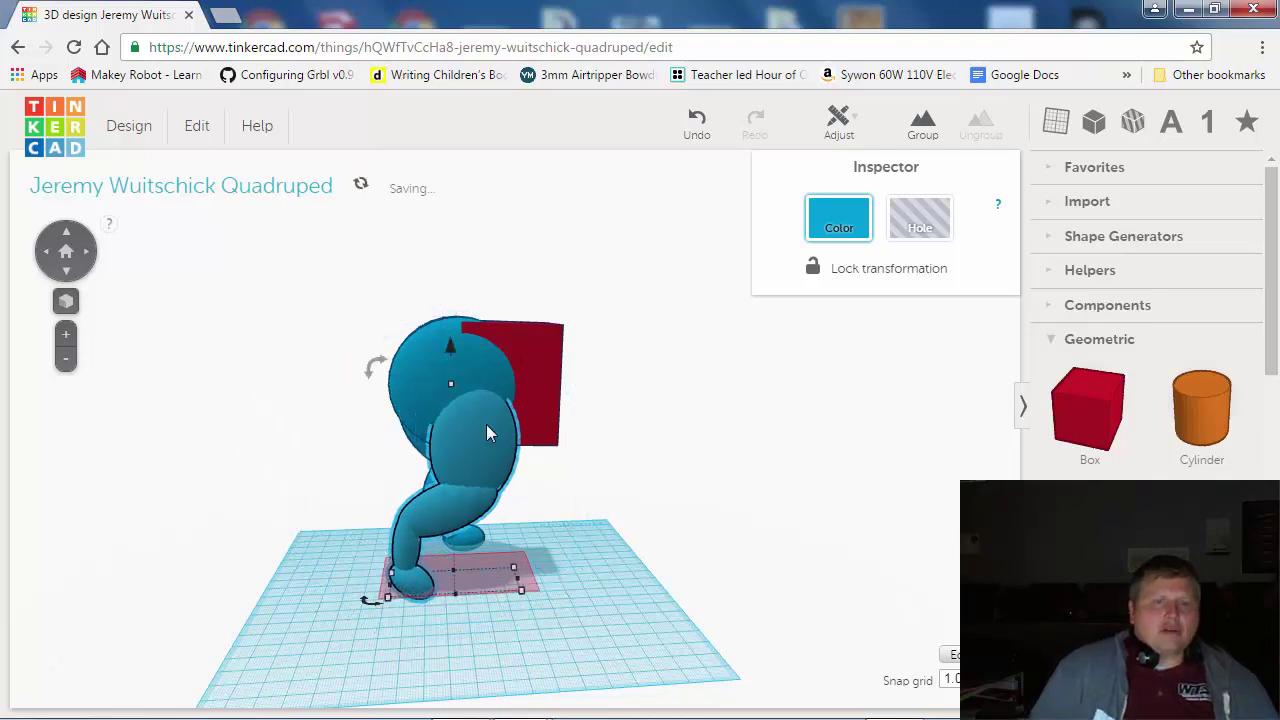
key(Left)
key(Left)
key(Left)
key(Left)
key(Left)
key(Left)
key(Left)
key(Left)
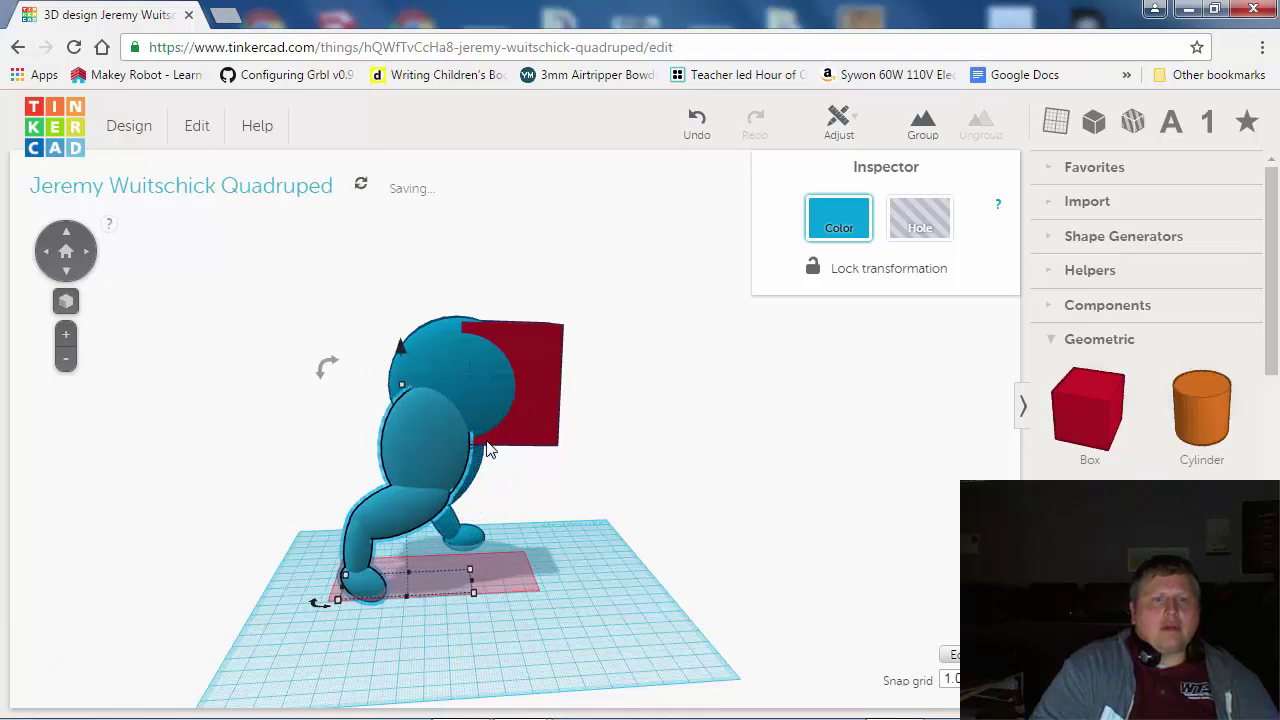
click(750, 543)
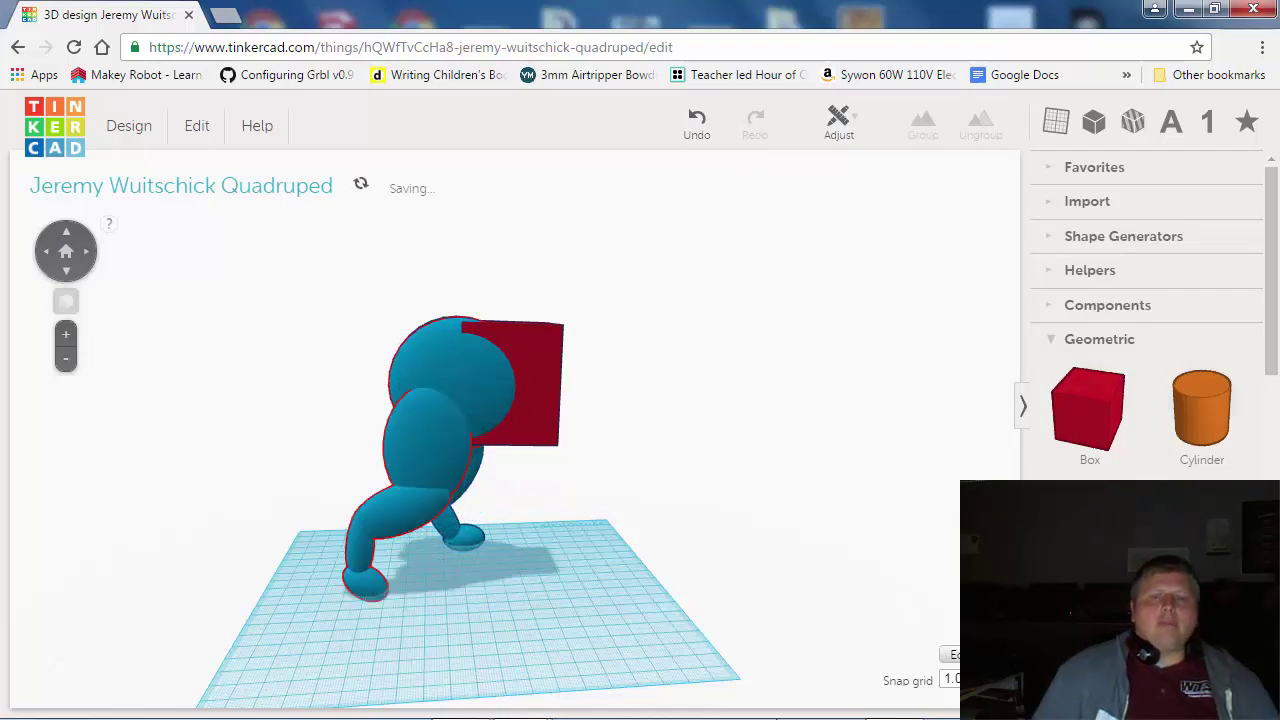